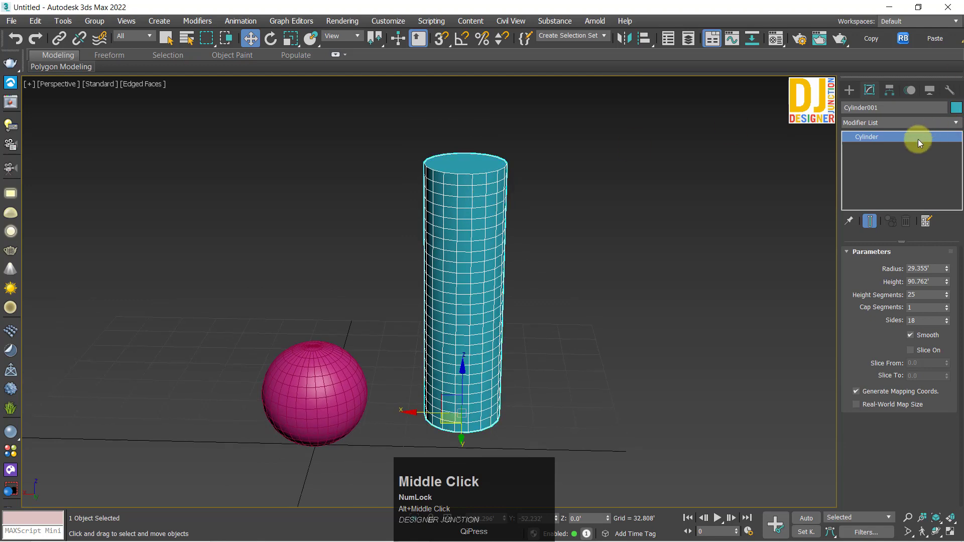
Step: Add the Skew modifier to the selected cylinder
left_click(851, 125)
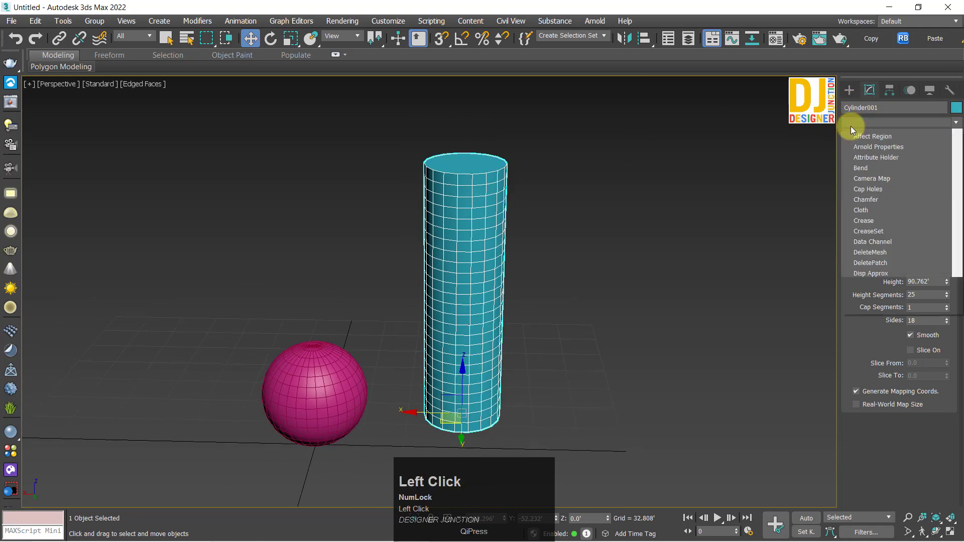
key("s")
key("s")
key("s")
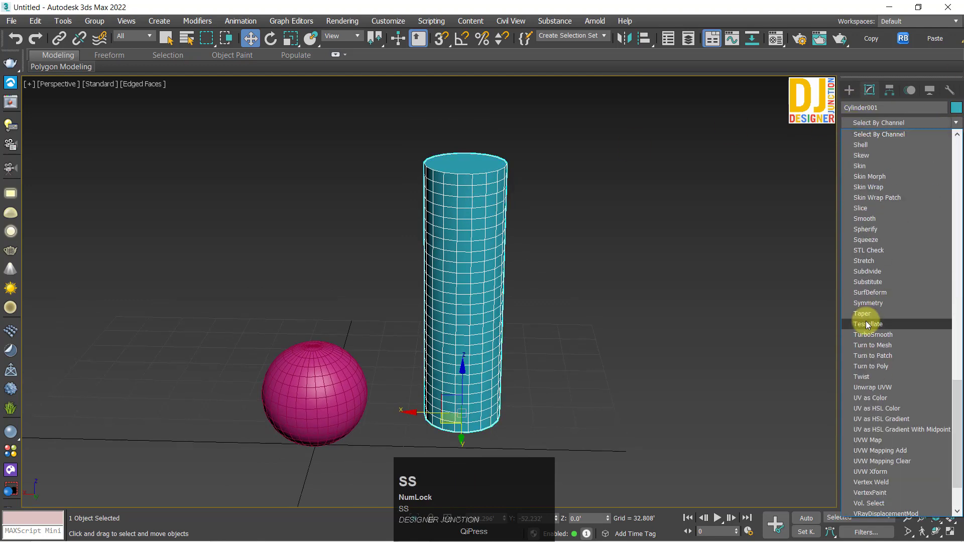
key("s")
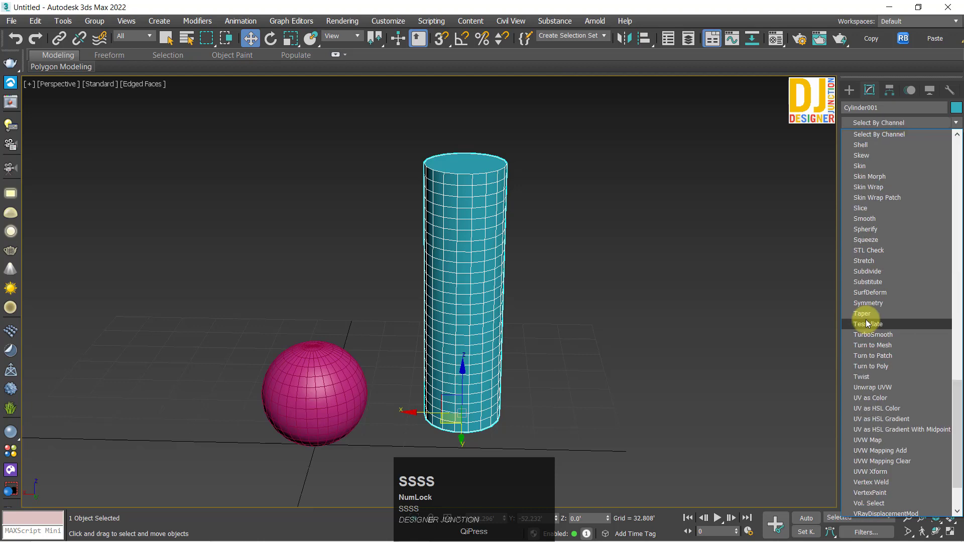
left_click(860, 155)
Step: Examine the cylinder and its Skew gizmo from several angles
middle_click_drag(531, 349, 519, 318, "alt")
key("z")
middle_click_drag(446, 314, 452, 279, "alt")
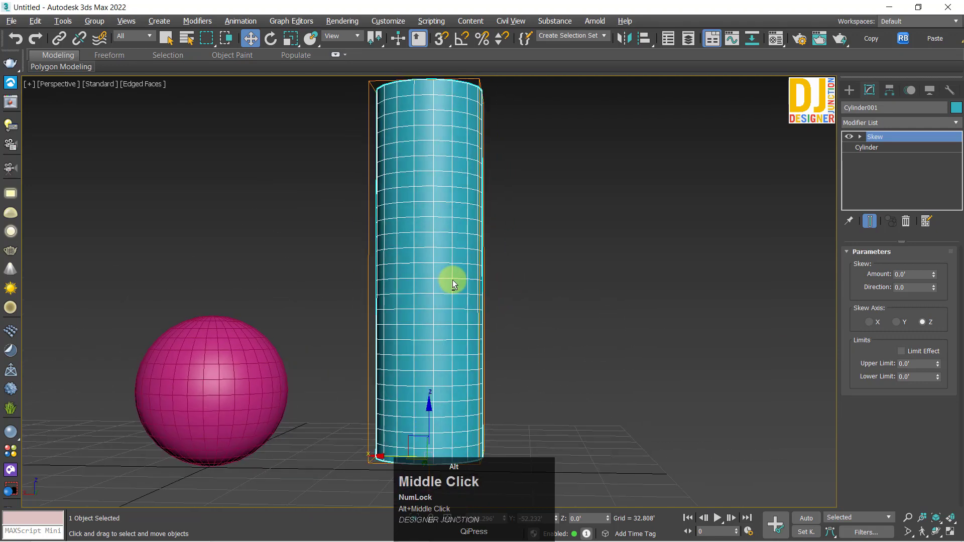
scroll(461, 276, "down", 4)
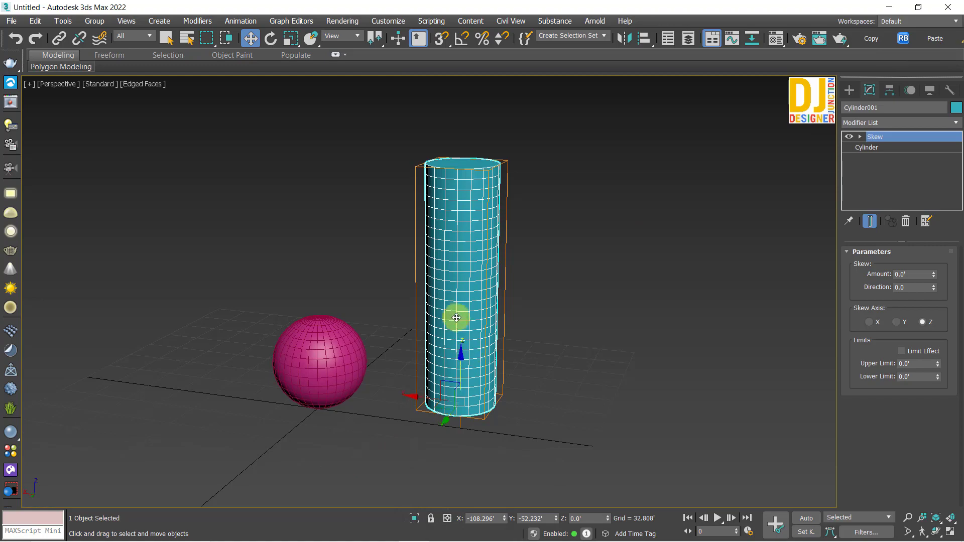
middle_click_drag(456, 317, 476, 287, "alt")
key("z")
key("z")
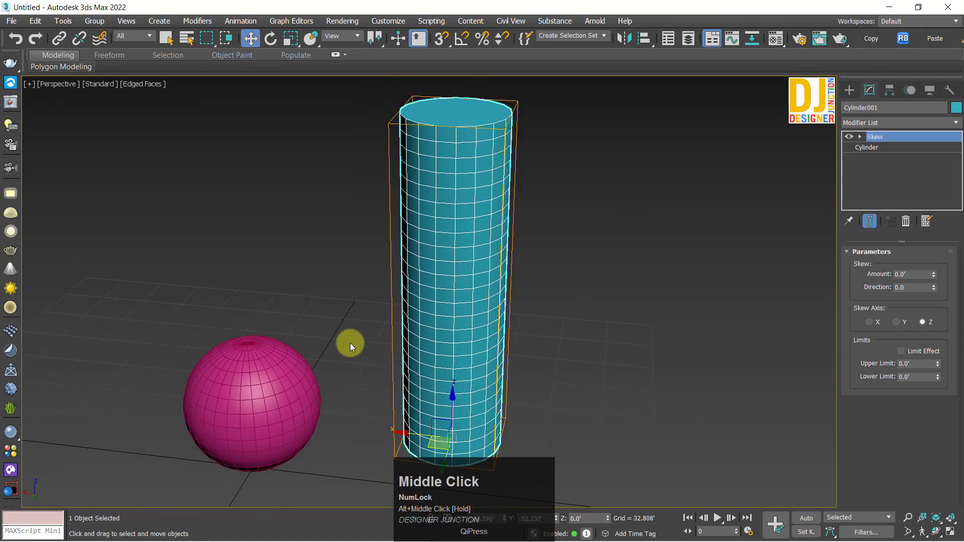
middle_click_drag(350, 343, 514, 263, "alt")
key("z")
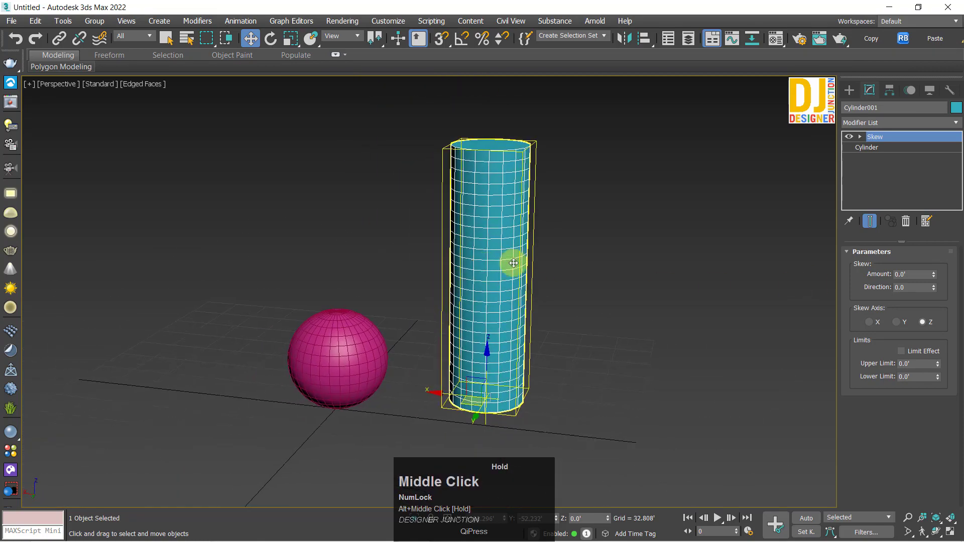
middle_click_drag(444, 337, 961, 324, "alt")
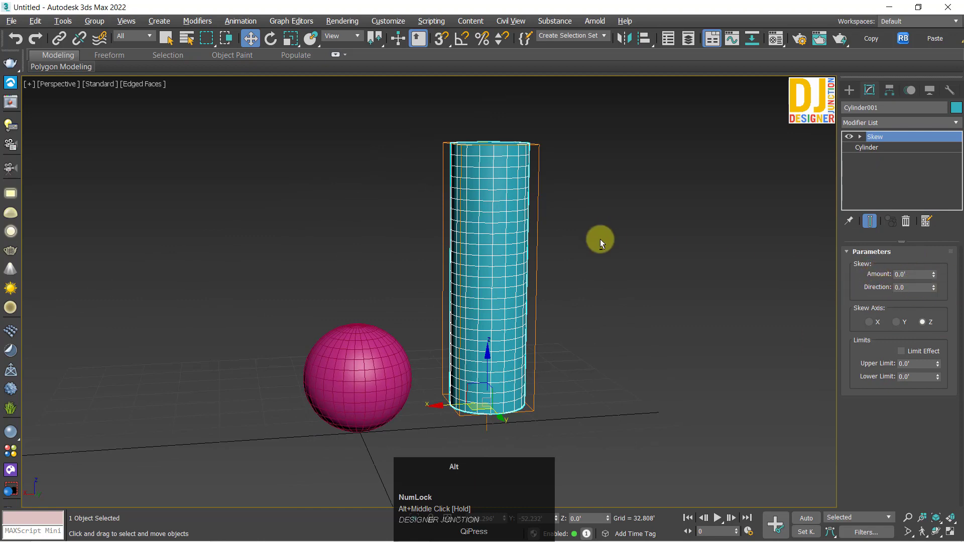
middle_click_drag(601, 239, 842, 296, "alt")
middle_click_drag(415, 249, 596, 269, "alt")
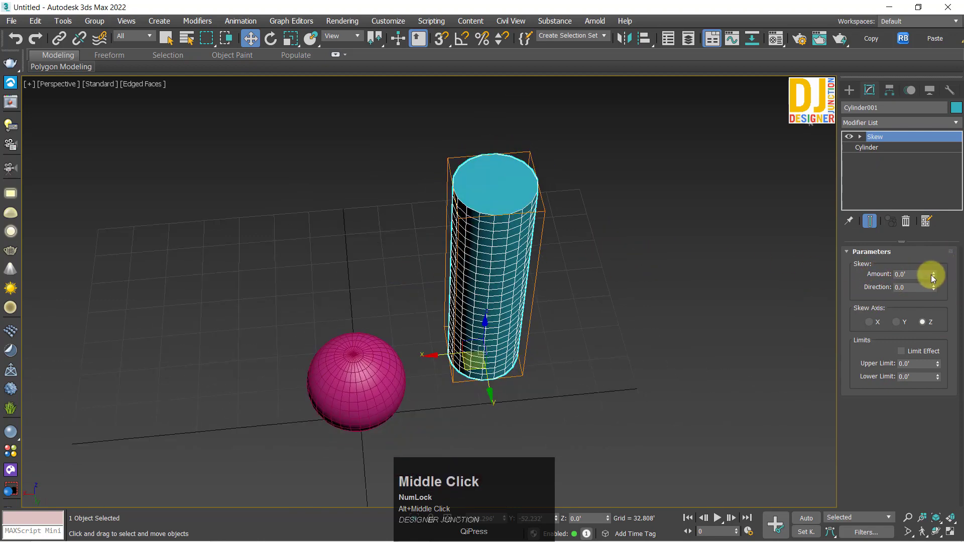
Step: Set the cylinder's Skew amount to about -105.774'
left_click_drag(933, 275, 826, 281)
key("alt+w")
Step: Show the four-viewport layout and frame the skewed cylinder in the individual views to compare its shape
key("alt+w")
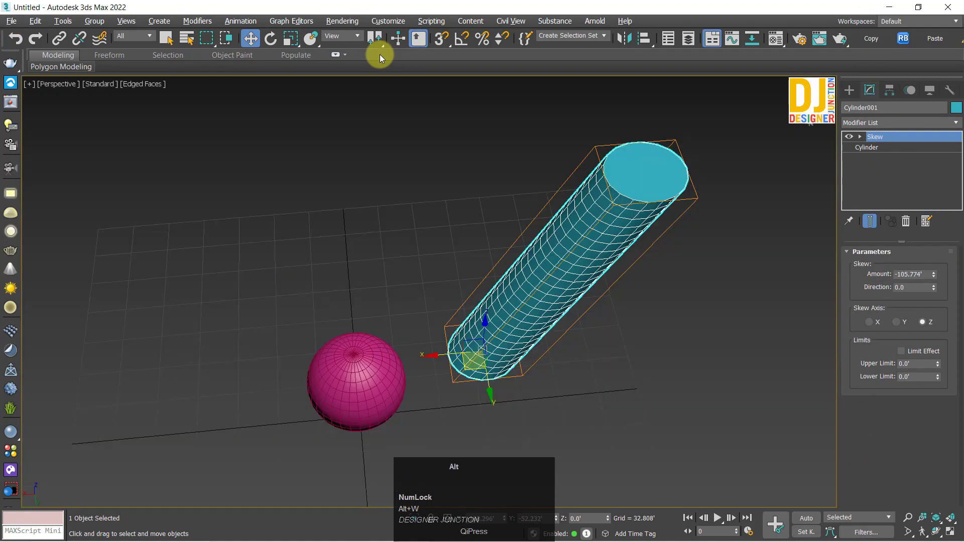
key("alt+w")
key("z")
middle_click_drag(594, 338, 648, 379, "alt")
scroll(583, 212, "down", 3)
middle_click_drag(583, 210, 619, 257)
middle_click_drag(323, 358, 272, 388)
middle_click_drag(526, 169, 591, 211)
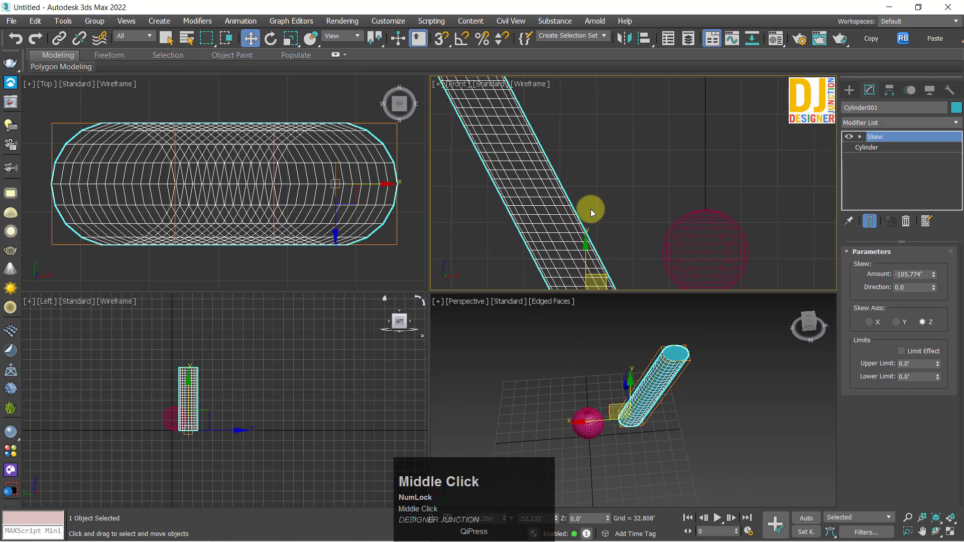
scroll(591, 212, "down", 4)
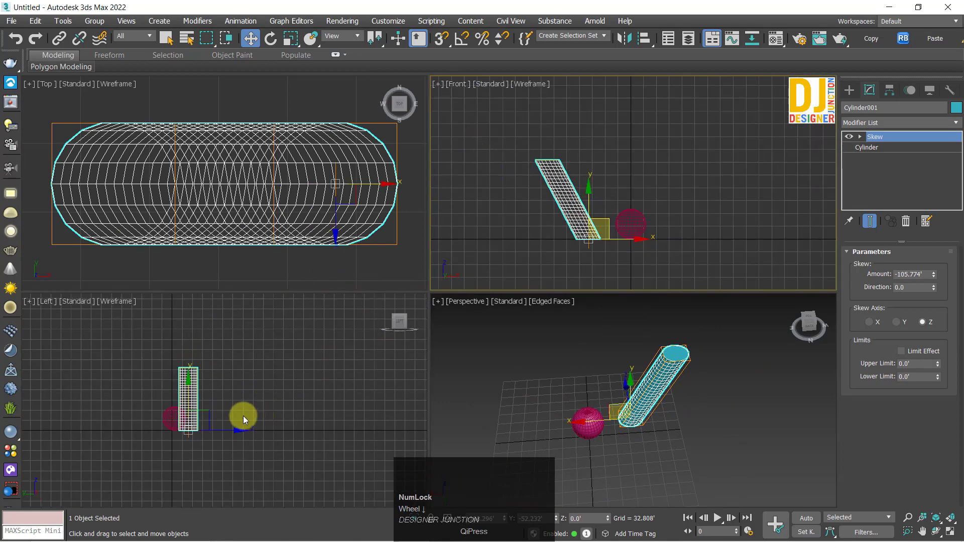
left_click(640, 402)
key("z")
scroll(638, 399, "down", 3)
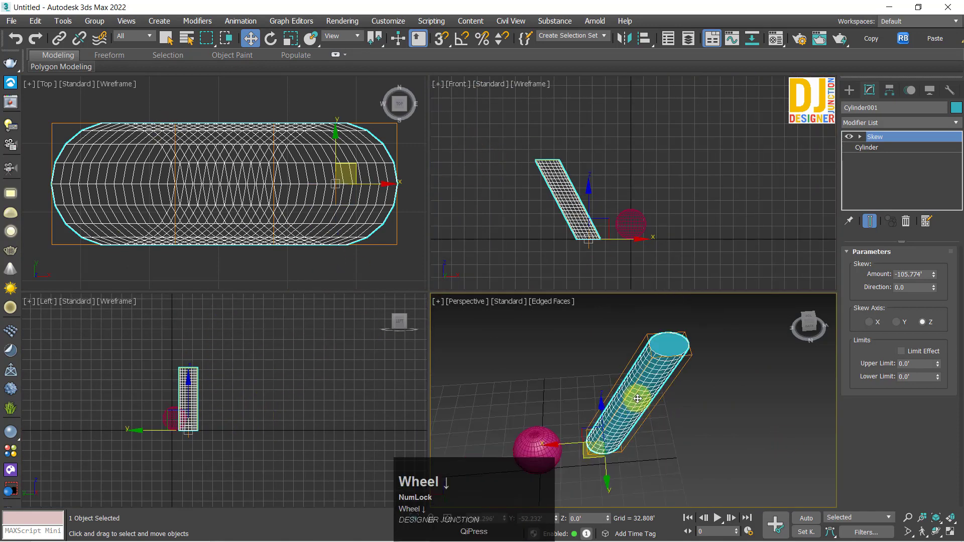
middle_click_drag(637, 399, 636, 398, "alt")
Step: Set the cylinder's Skew amount to 100'
left_click_drag(934, 275, 337, 179)
right_click(935, 272)
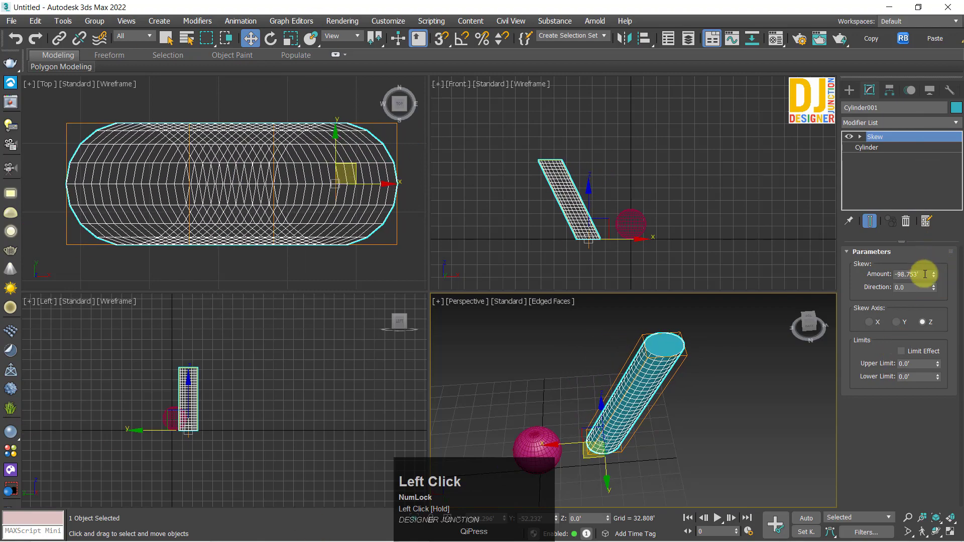
type("00")
key("Return")
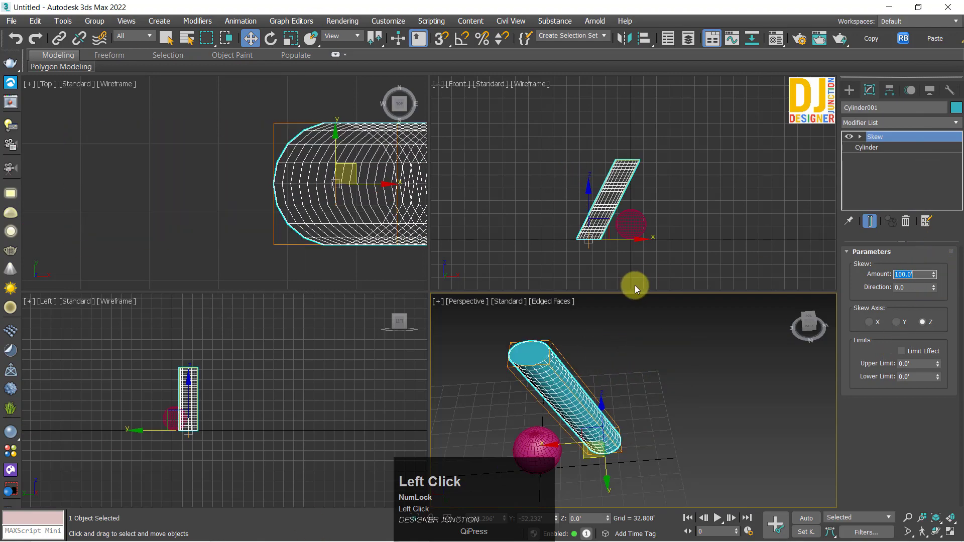
Step: Set the cylinder's Skew direction to -45
scroll(291, 168, "down", 2)
middle_click_drag(291, 168, 333, 223)
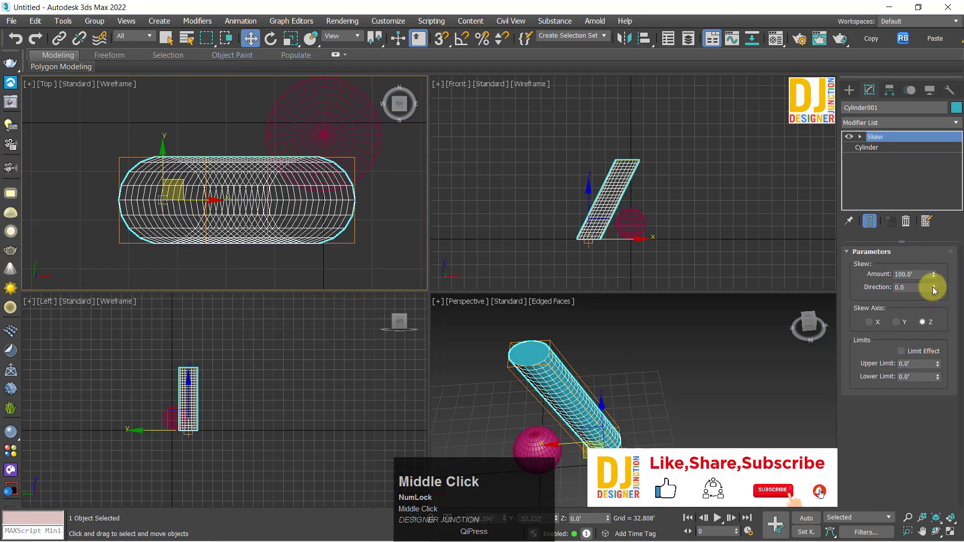
left_click_drag(933, 287, 954, 330)
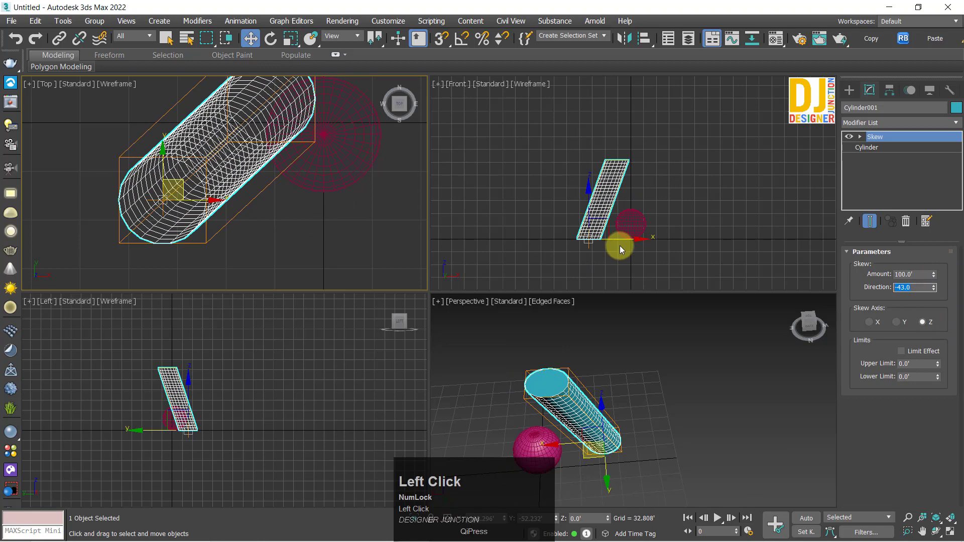
type("5")
key("Return")
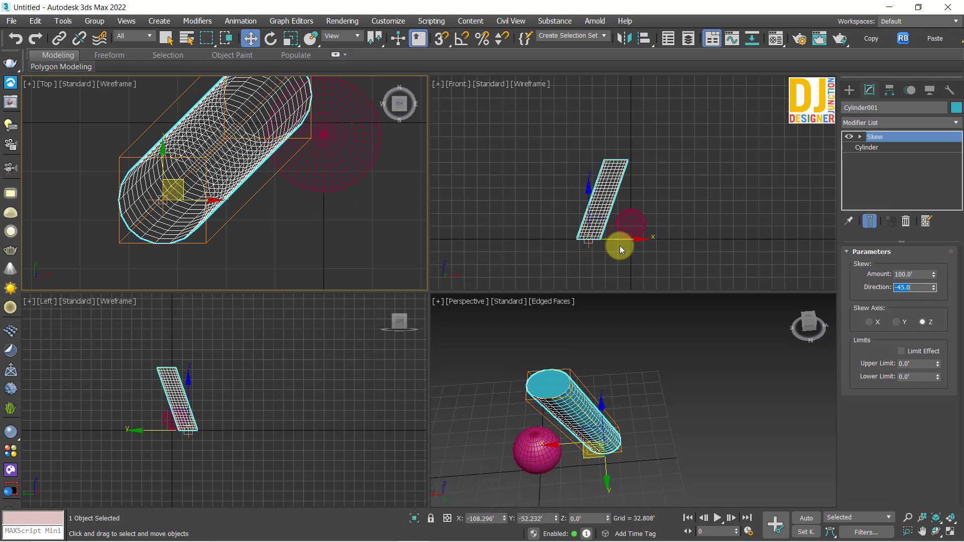
Step: Try a Skew direction of 45 and restore it to -45
key("Return")
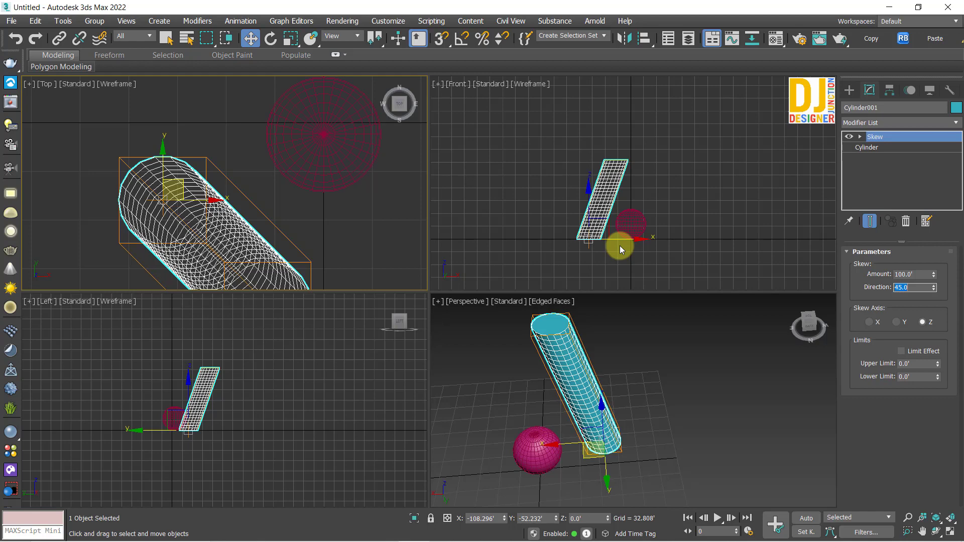
type("-45")
key("Return")
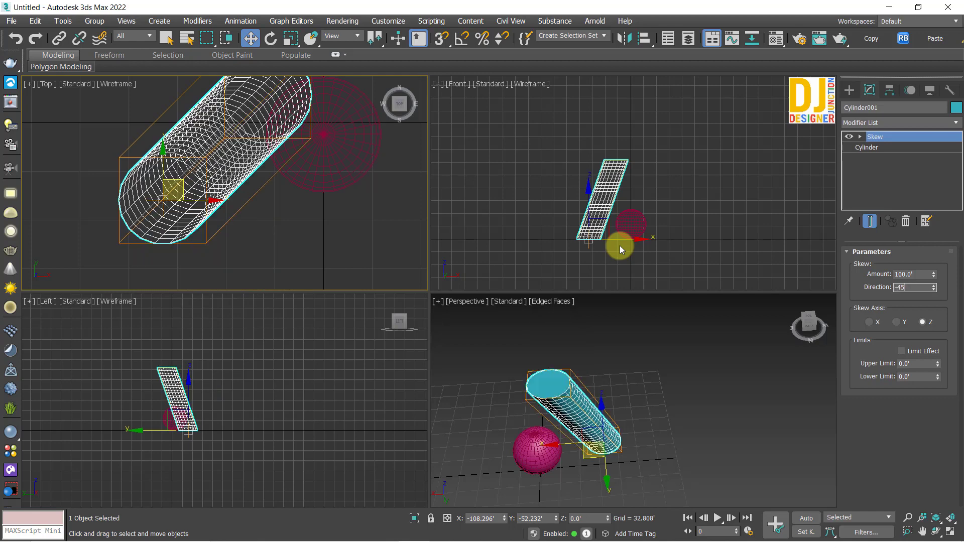
scroll(259, 194, "down", 4)
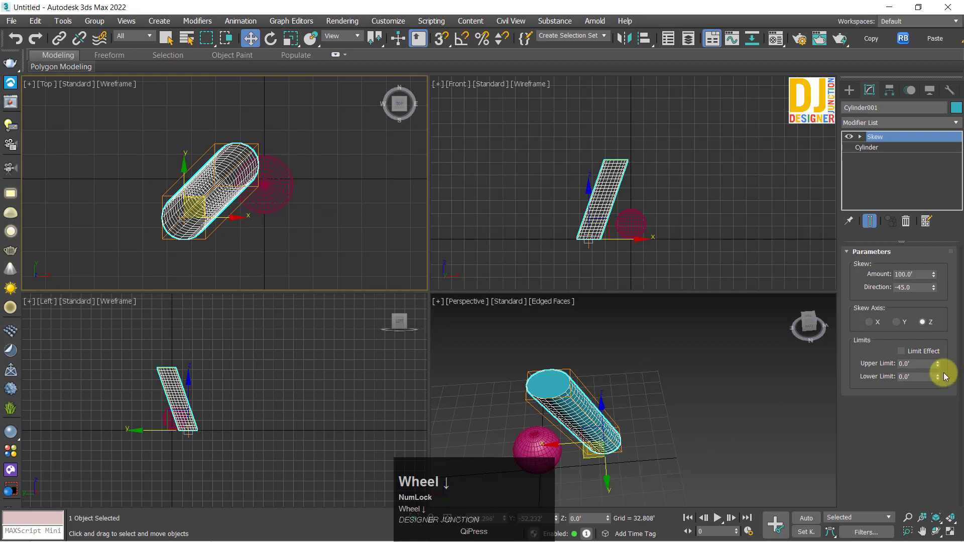
left_click_drag(938, 364, 940, 318)
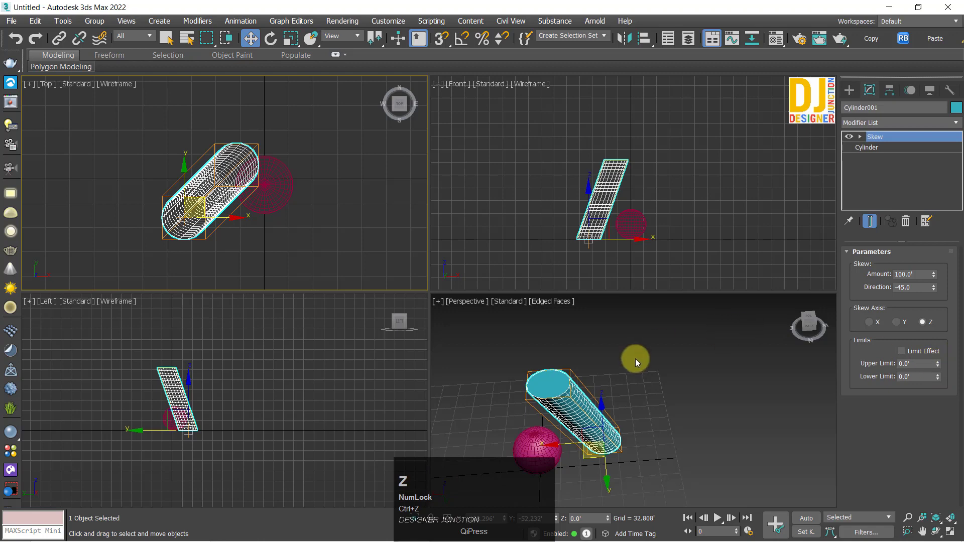
middle_click_drag(643, 414, 948, 333, "alt")
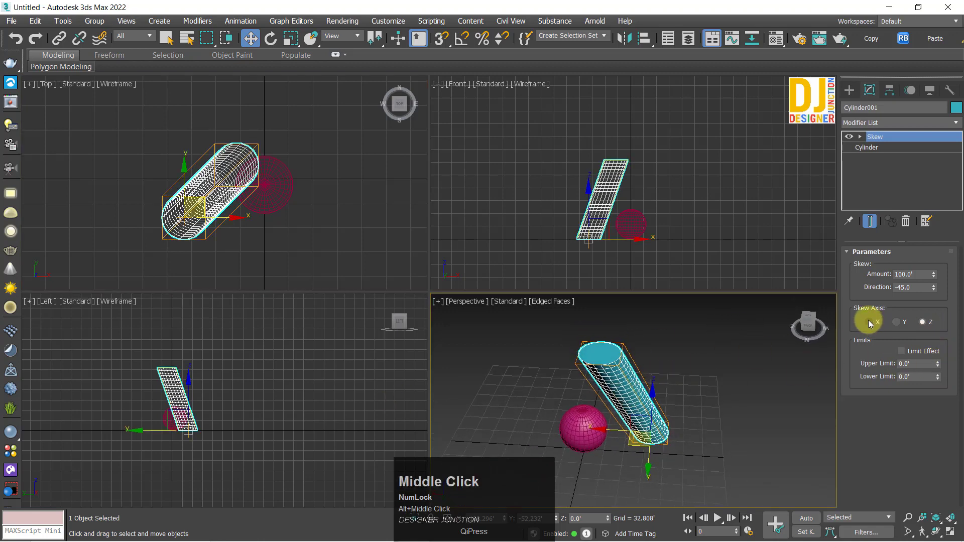
Step: Try the Y and X options for the Skew axis and return it to Z
left_click(902, 322)
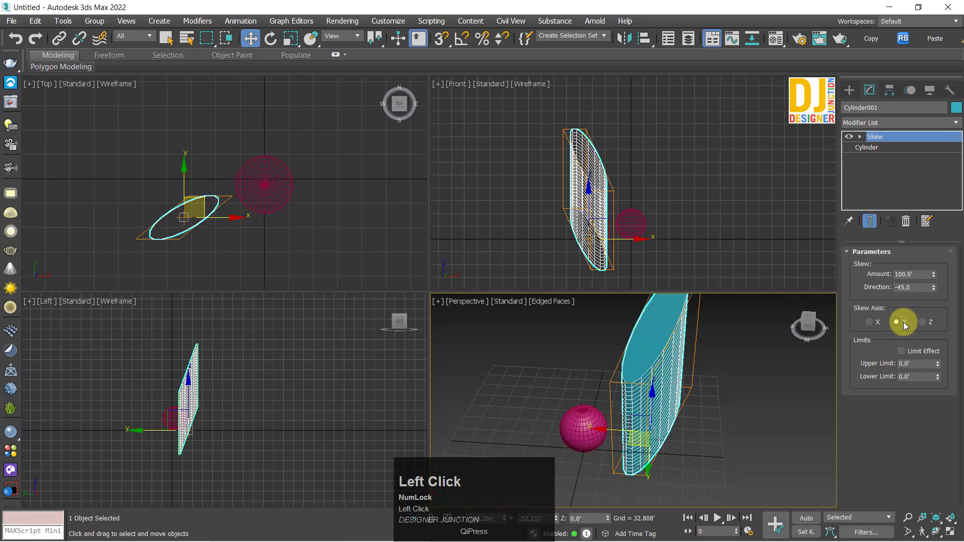
left_click(877, 324)
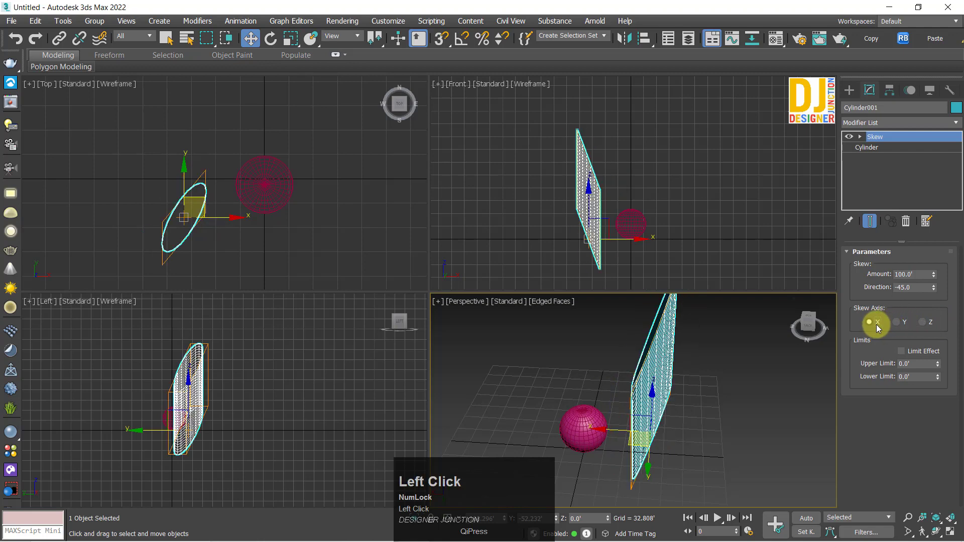
left_click(923, 322)
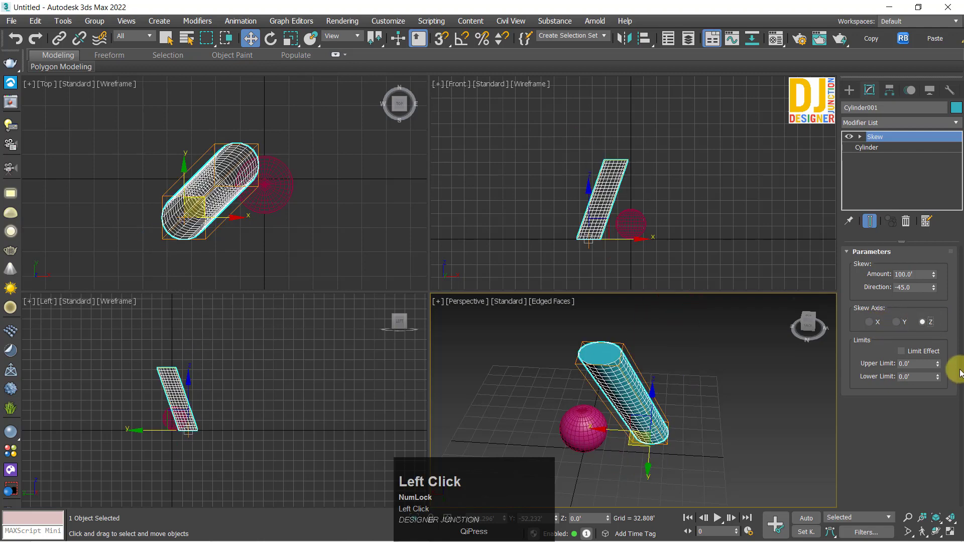
Step: Turn on Limit Effect for the Skew modifier and maximize the perspective view of the cylinder
left_click(912, 357)
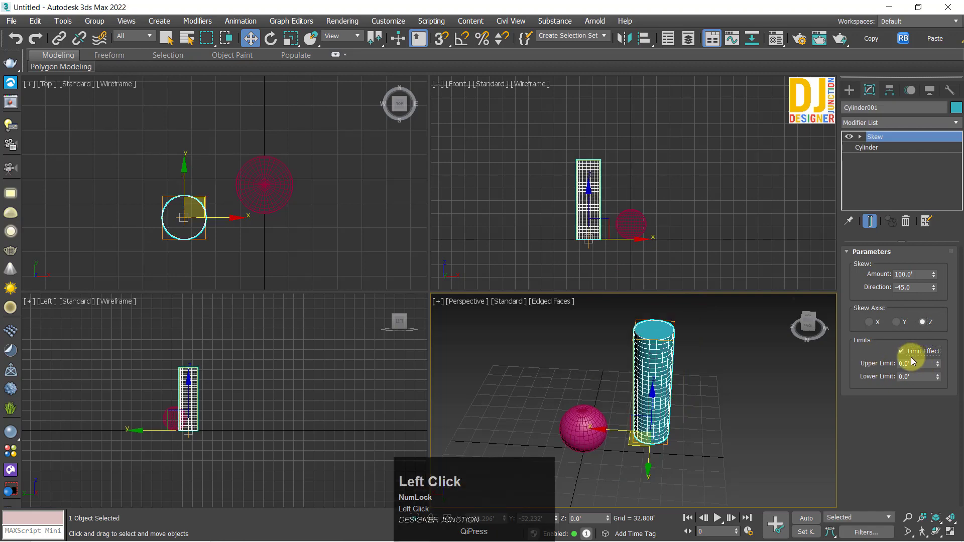
key("alt+w")
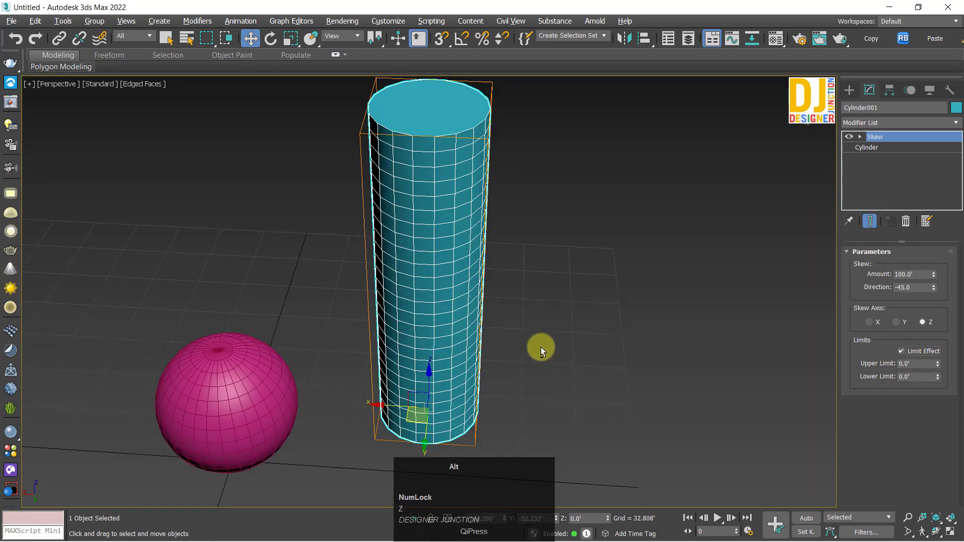
middle_click_drag(540, 346, 482, 338, "alt")
left_click(530, 318)
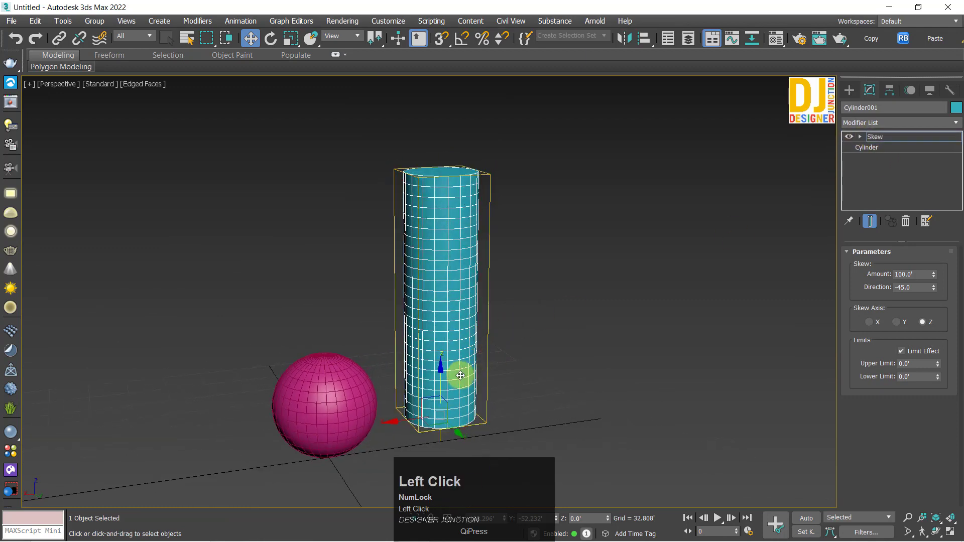
left_click(883, 140)
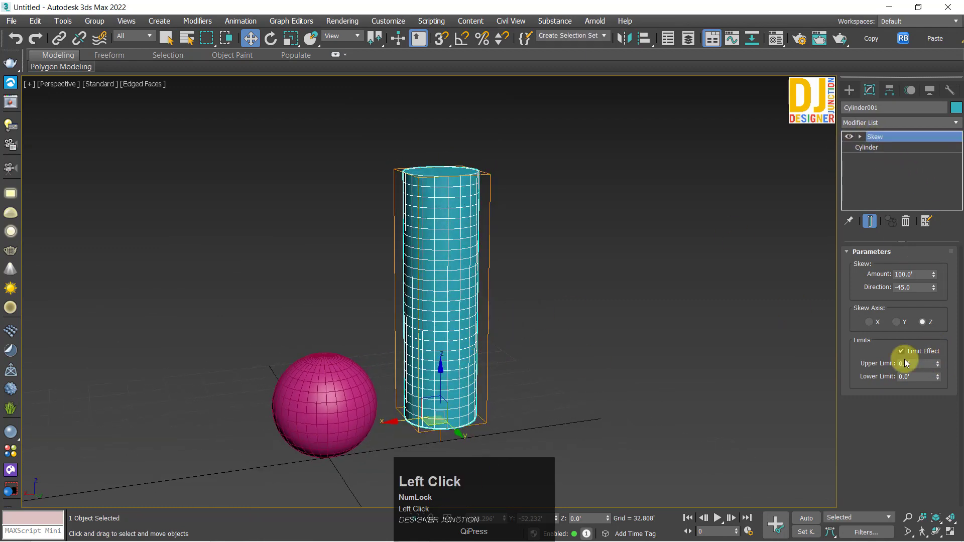
middle_click_drag(569, 324, 441, 420, "alt")
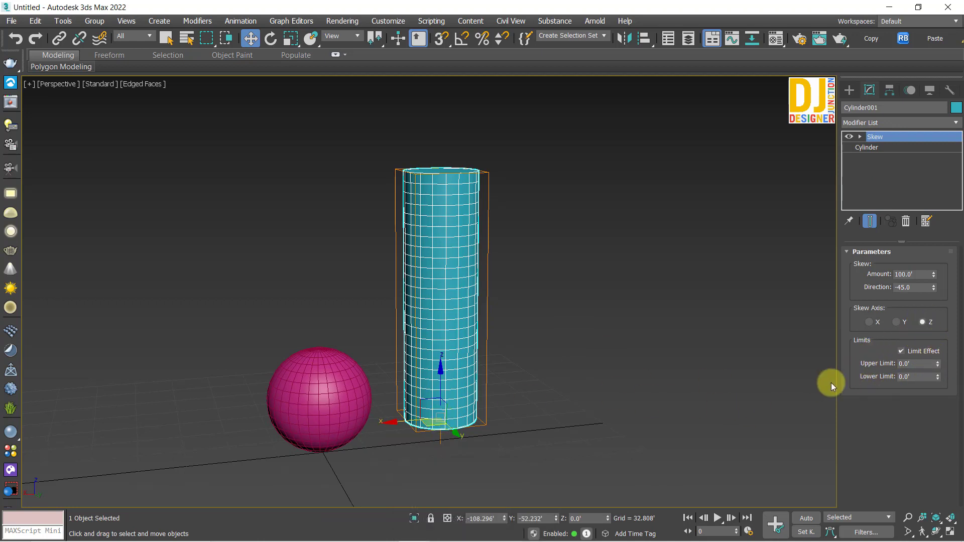
Step: Raise the Skew modifier's upper limit to about 52.14' so only the cylinder's lower part is slanted
left_click_drag(936, 366, 939, 354)
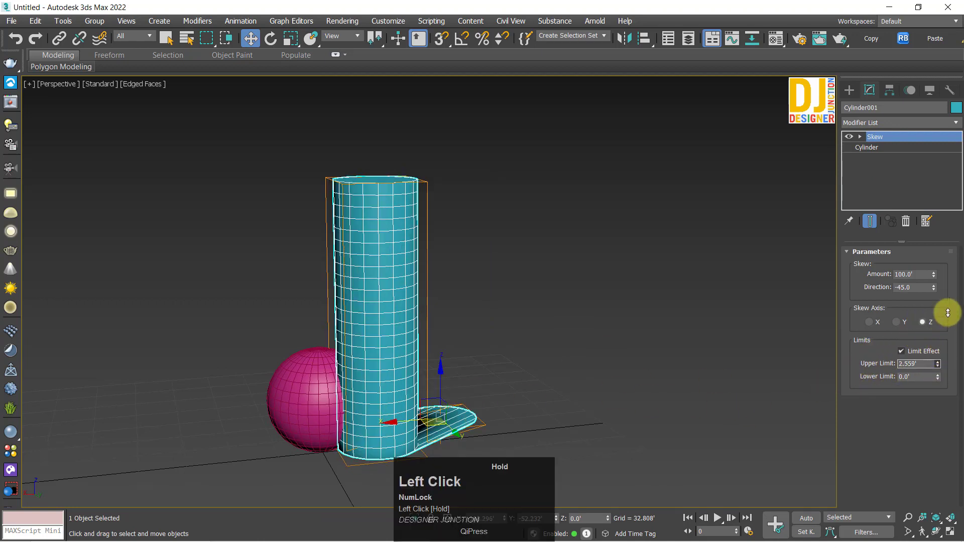
left_click_drag(948, 313, 132, 166)
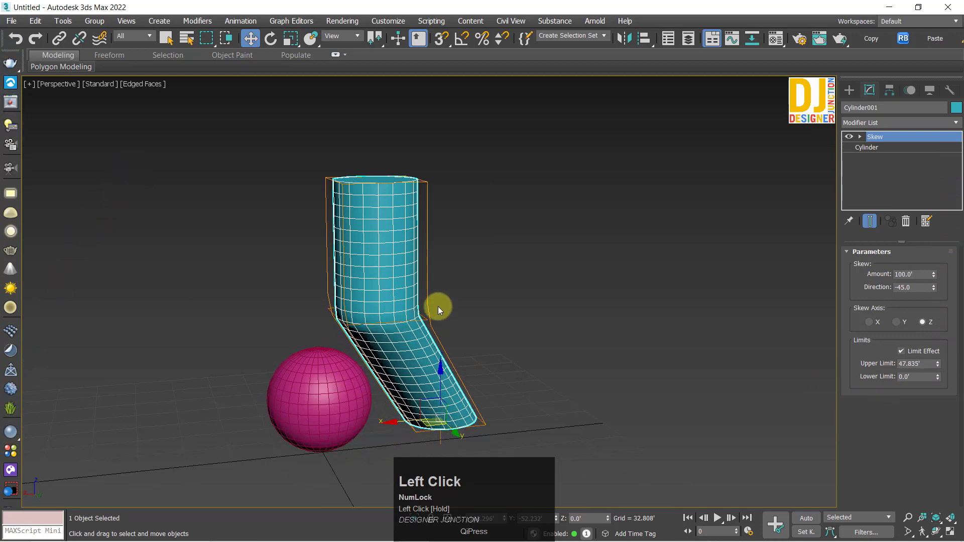
scroll(438, 306, "down", 5)
scroll(420, 387, "up", 8)
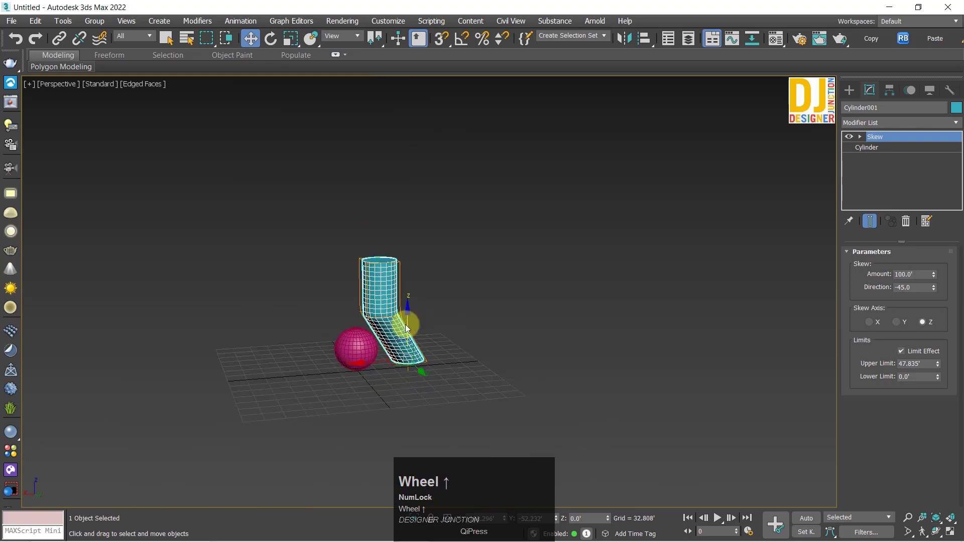
scroll(407, 327, "up", 3)
left_click_drag(940, 365, 16, 358)
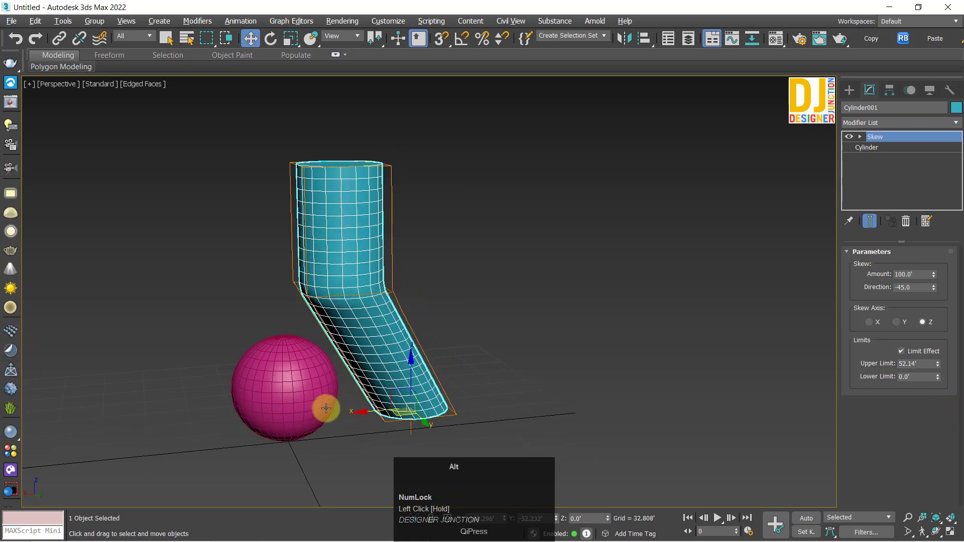
Step: Reduce the Skew modifier's upper limit on the cylinder to about 42.755'
middle_click_drag(326, 408, 705, 362, "alt")
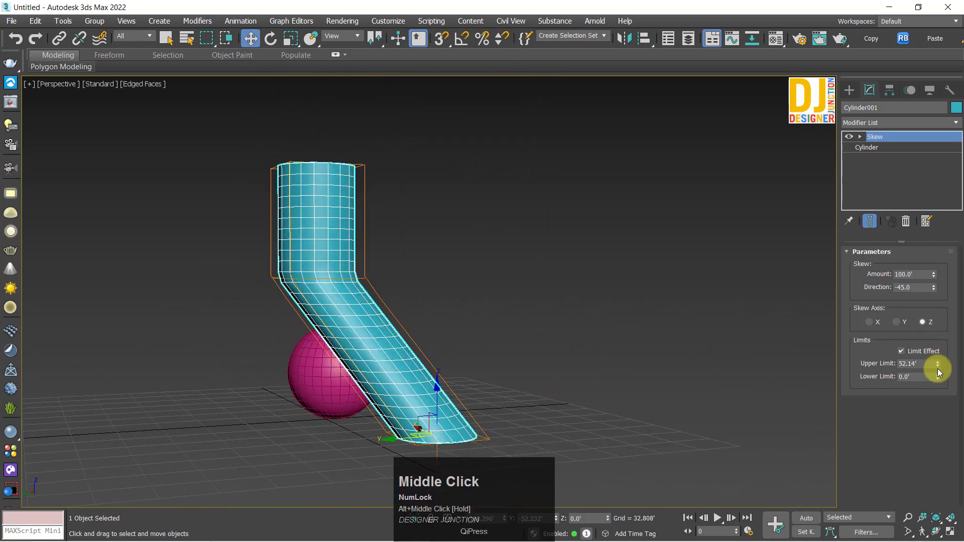
mouse_move(938, 370)
left_mouse_down()
mouse_move(938, 381)
mouse_move(943, 366)
mouse_move(948, 374)
left_mouse_up()
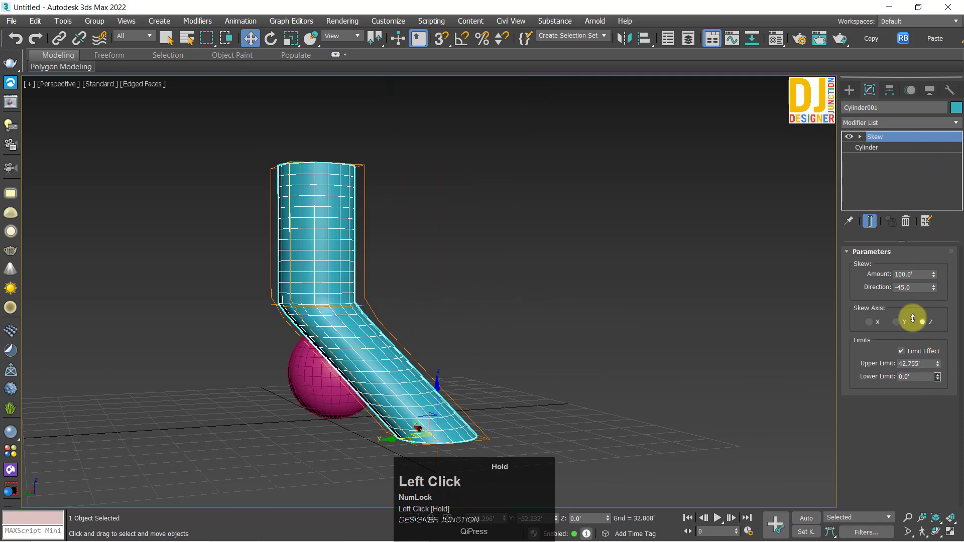
Step: Try a Skew lower limit of about -14.108' on the cylinder and restore it to 0
left_click_drag(913, 318, 613, 231)
middle_click_drag(613, 231, 577, 176)
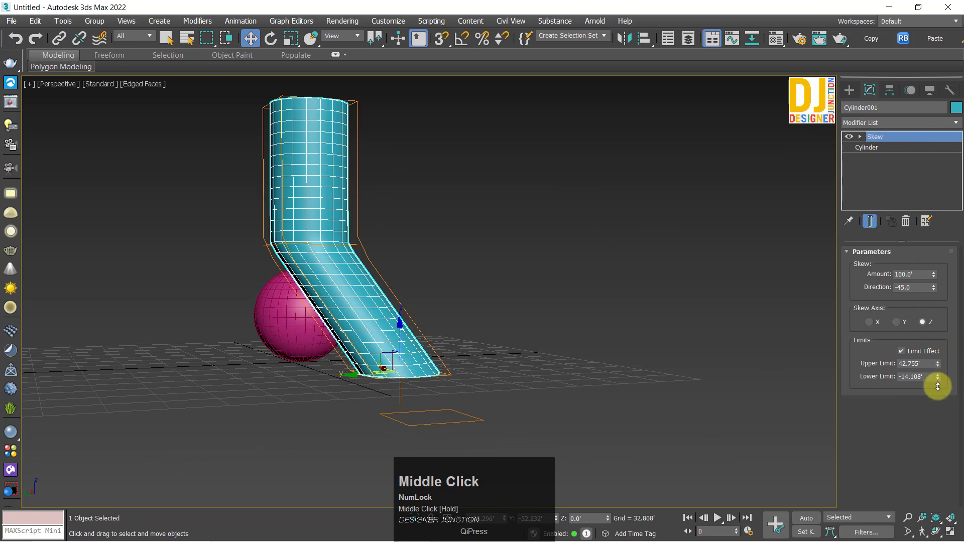
left_click_drag(938, 386, 432, 375)
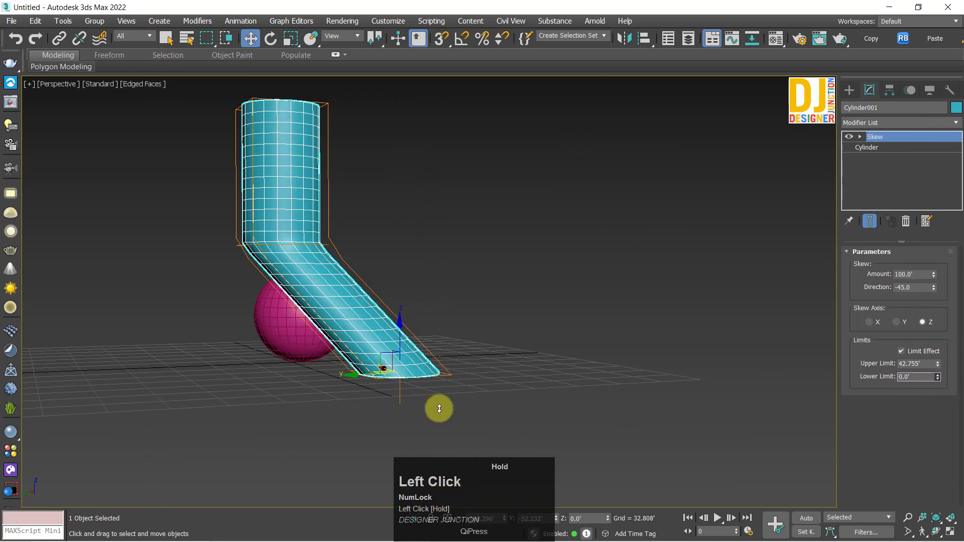
left_click_drag(439, 408, 274, 2)
Step: Raise the cylinder's Skew gizmo to about Z 39.304' and adjust its scale so the slant starts above the base
middle_click_drag(359, 264, 348, 216, "alt")
key("alt+w")
key("alt+w")
middle_click_drag(680, 366, 482, 286, "alt")
left_click(861, 137)
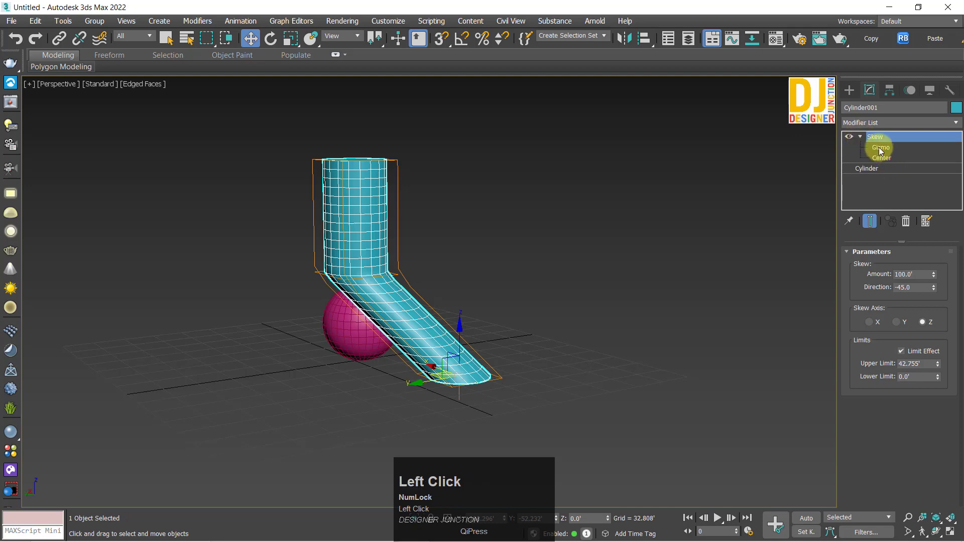
left_click(880, 148)
left_click_drag(462, 336, 462, 311)
scroll(420, 336, "up", 2)
middle_click_drag(423, 331, 427, 355, "alt")
scroll(428, 354, "down", 4)
key("r")
mouse_move(452, 294)
left_mouse_down()
mouse_move(464, 269)
mouse_move(459, 318)
mouse_move(458, 308)
left_mouse_up()
key("w")
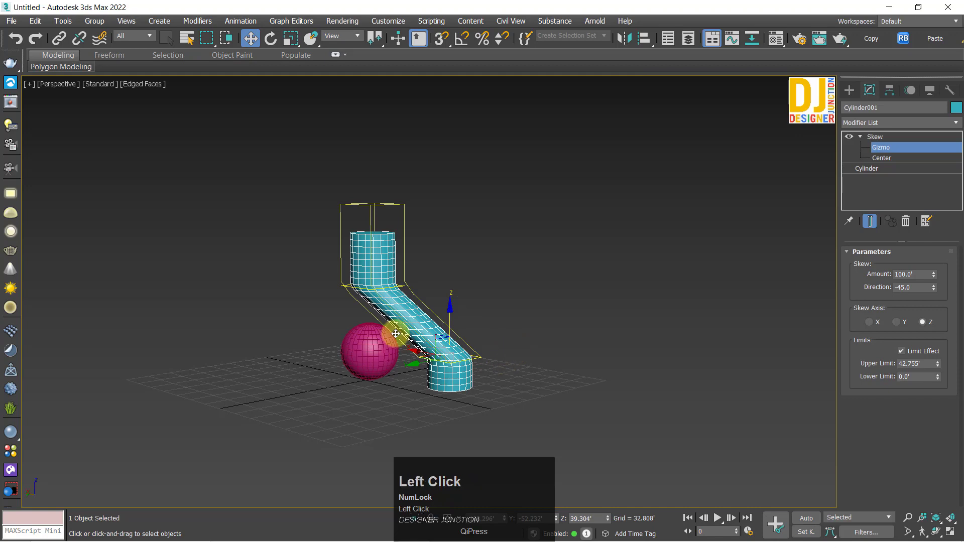
Step: Move the Skew modifier's center up to about Z 53.871', leave sub-object editing and deselect the cylinder
middle_click_drag(396, 334, 433, 280, "alt")
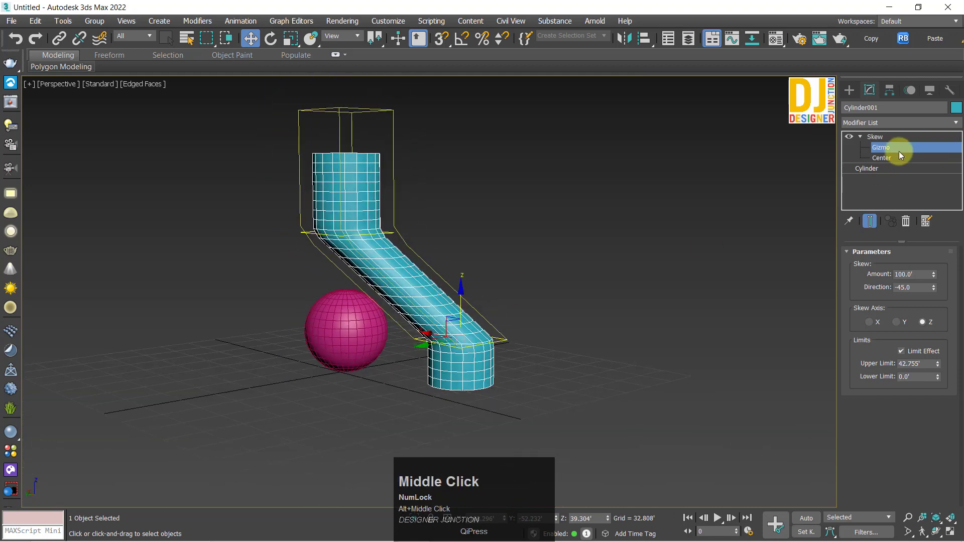
left_click_drag(459, 303, 476, 285)
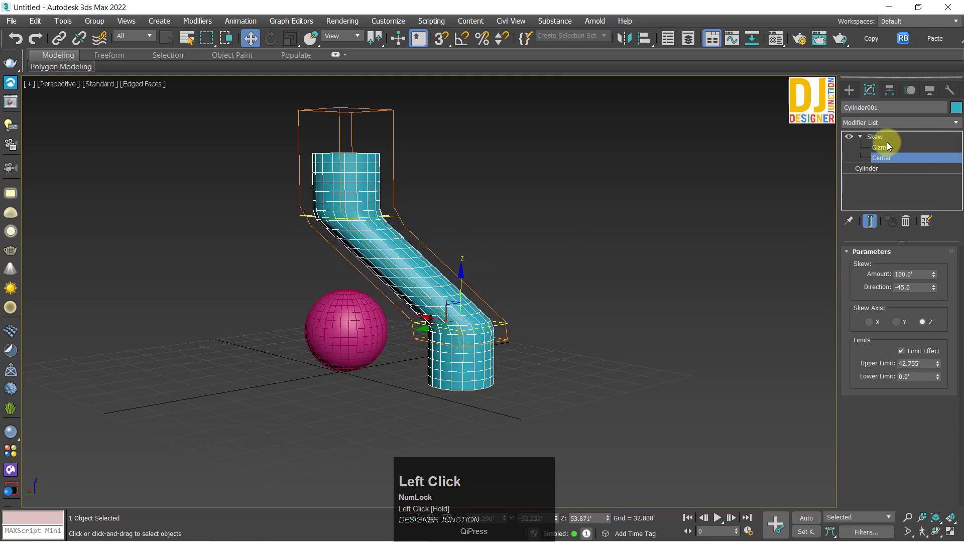
left_click(384, 363)
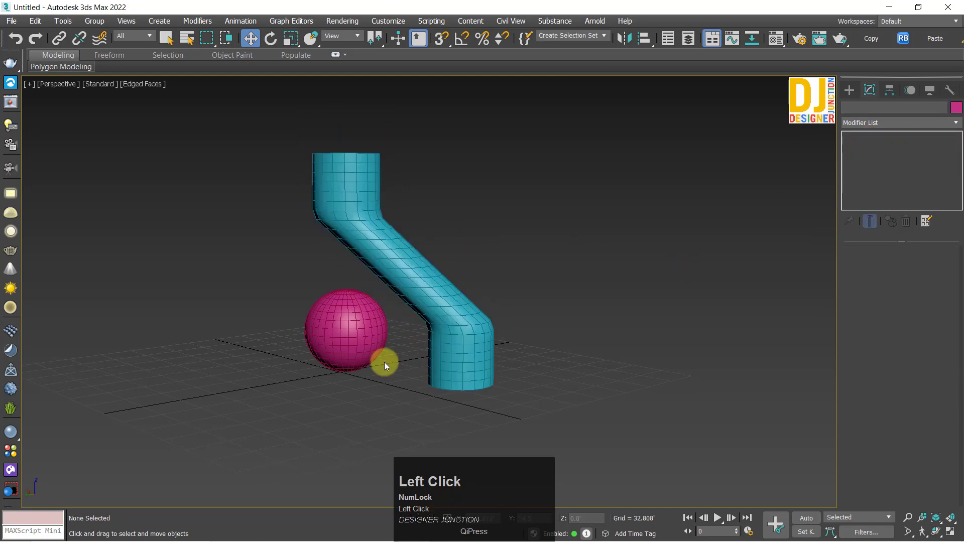
middle_click_drag(384, 362, 405, 324, "alt")
Step: Copy the cylinder's Skew modifier onto the sphere and deselect the sphere
left_click(430, 269)
middle_click_drag(430, 269, 452, 323, "alt")
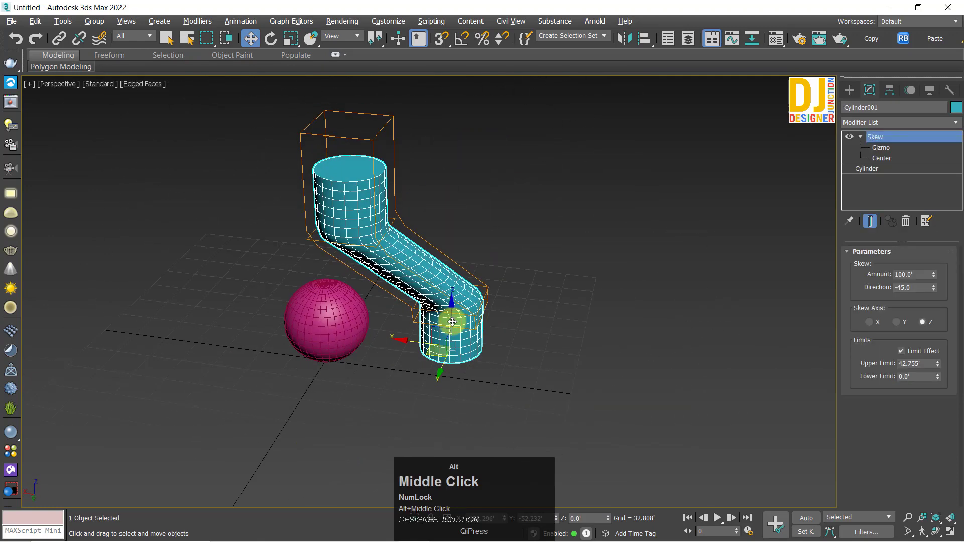
left_click_drag(878, 141, 362, 321)
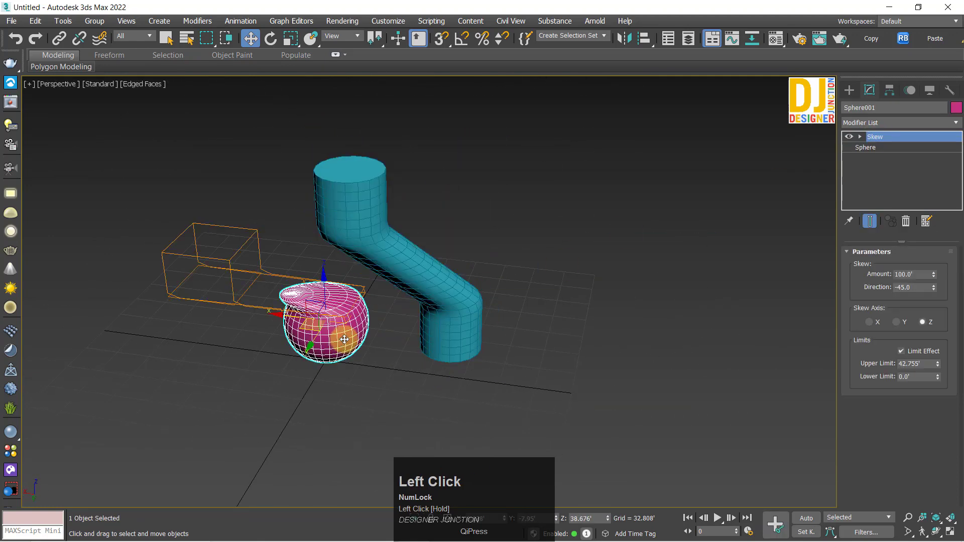
scroll(147, 314, "up", 3)
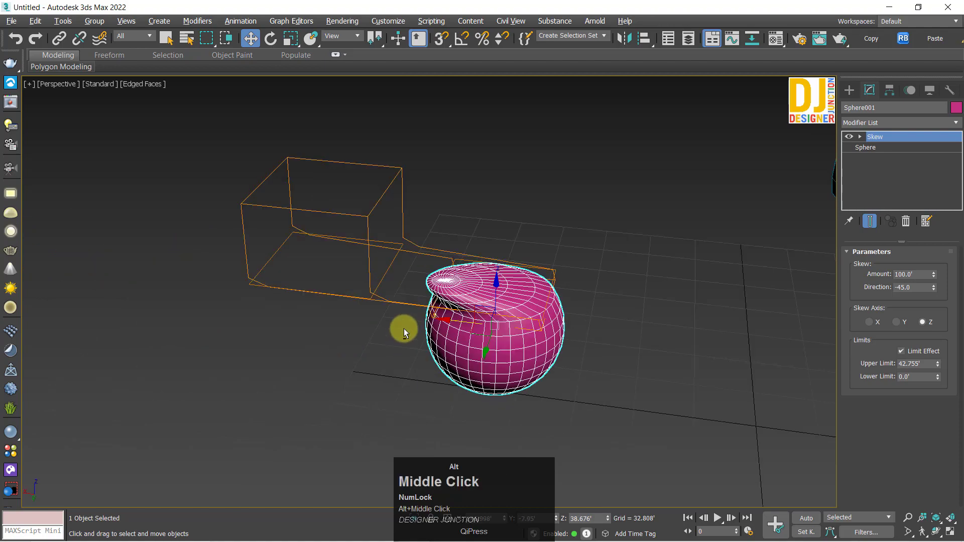
middle_click_drag(405, 329, 441, 286, "alt")
left_click(430, 301)
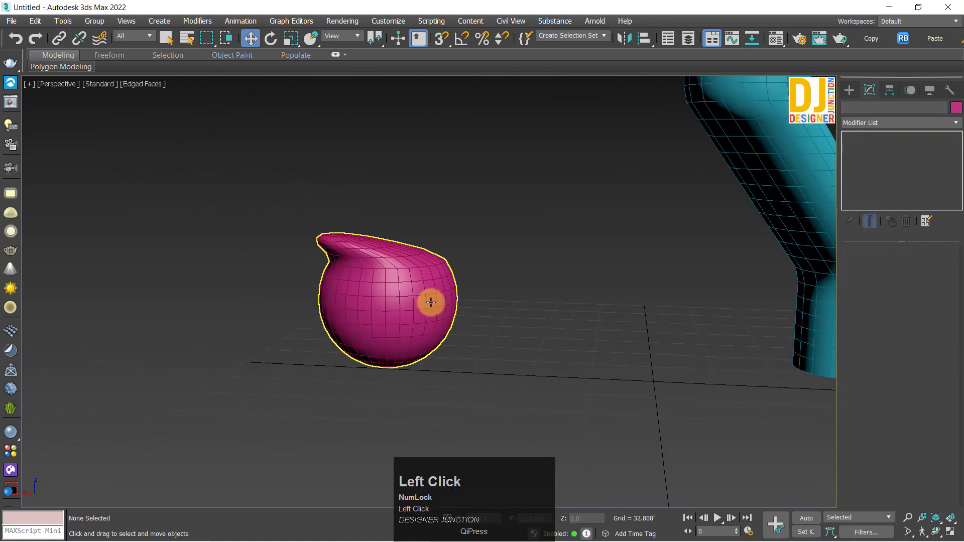
Step: Try a Skew upper limit of about 582.745' on the sphere and undo it
left_click_drag(937, 365, 448, 409)
left_click_drag(466, 243, 421, 273)
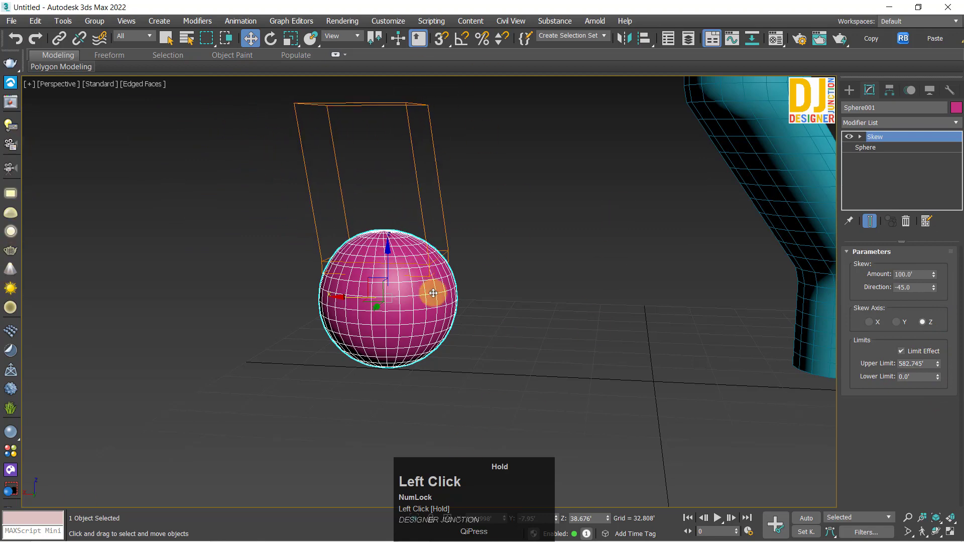
key("ctrl+z")
scroll(397, 290, "up", 3)
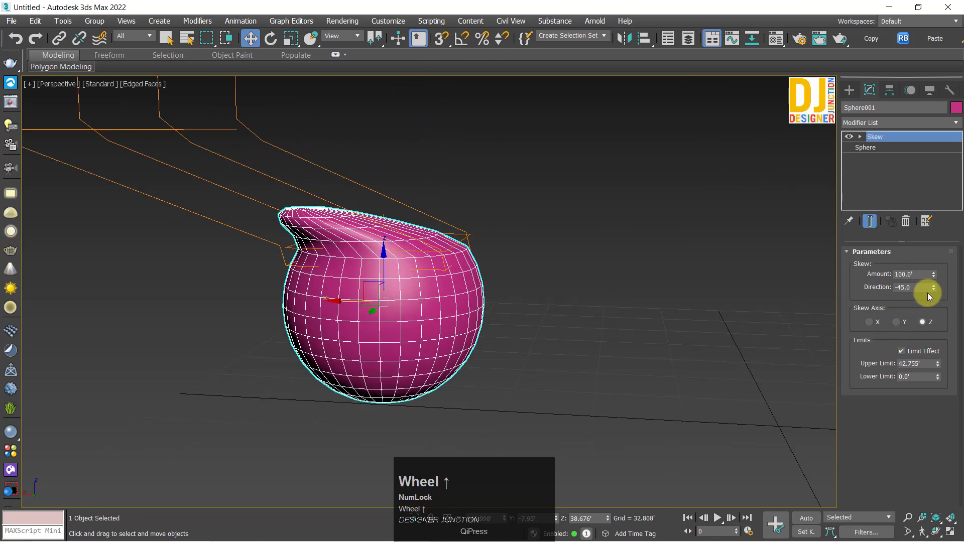
Step: Set the sphere's Skew upper limit to about 36.769' and switch Limit Effect off and on again
mouse_move(936, 366)
left_mouse_down()
mouse_move(941, 383)
mouse_move(952, 360)
mouse_move(951, 372)
left_mouse_up()
left_click(935, 352)
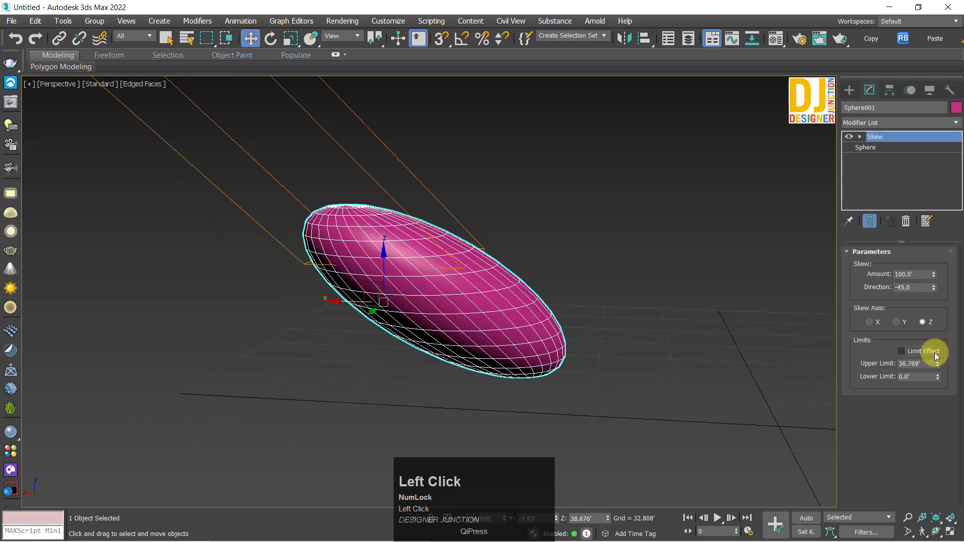
left_click(935, 352)
Step: Lower the sphere's Skew gizmo to about Z 28.172' and reduce the upper limit to about 3.309'
left_click(861, 137)
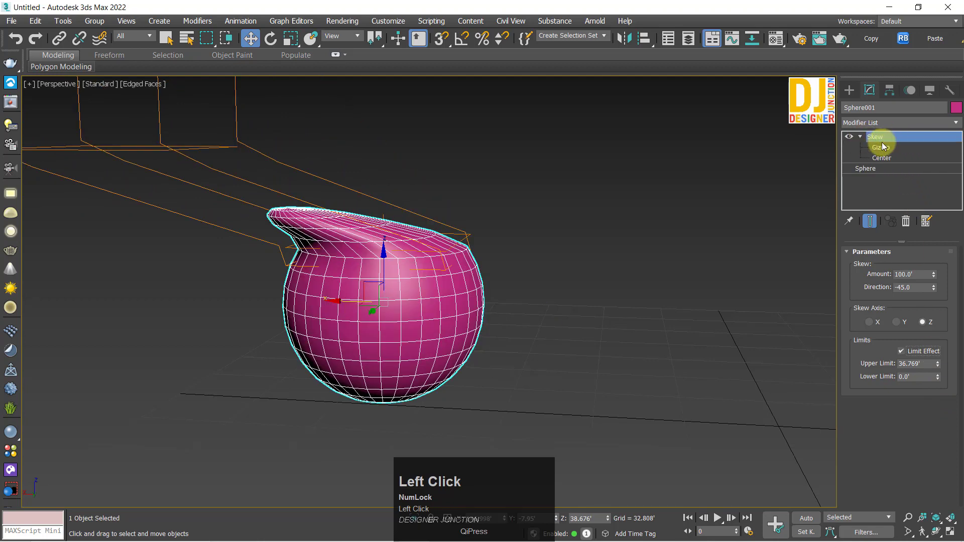
left_click(881, 147)
left_click_drag(378, 213, 407, 286)
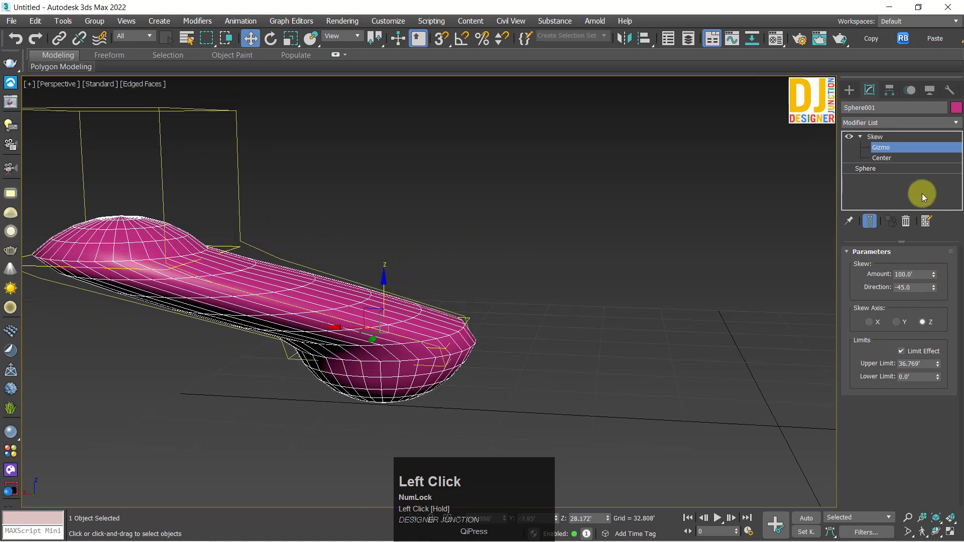
left_click_drag(940, 367, 939, 409)
middle_click_drag(610, 306, 413, 308, "alt")
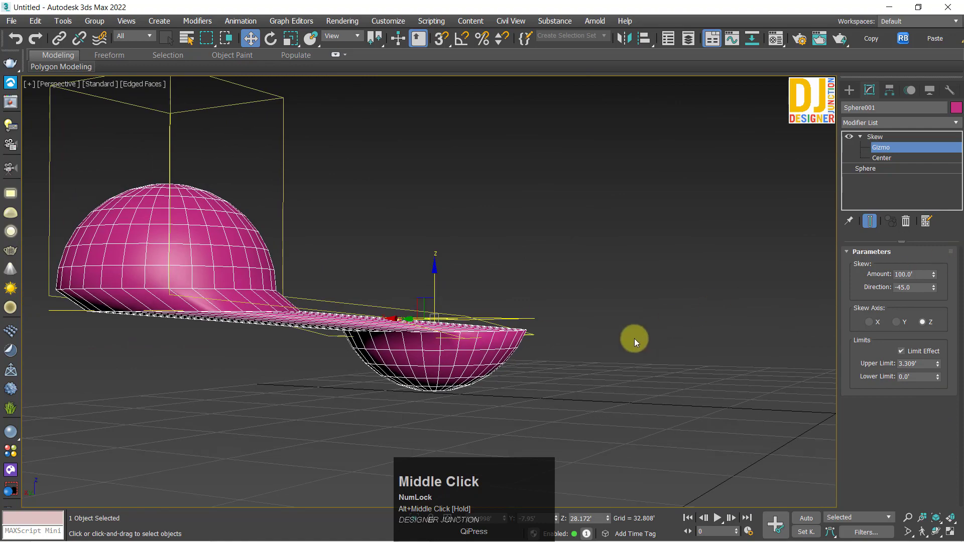
Step: Stretch the sphere's Skew gizmo vertically to thicken the slanted bridge, and return to the Skew modifier level
key("r")
left_click_drag(440, 305, 419, 18)
key("w")
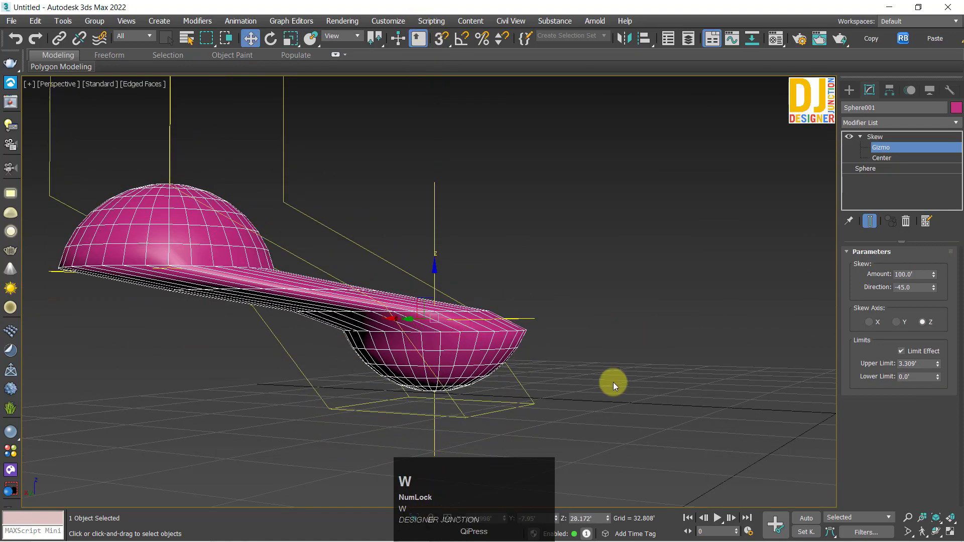
middle_click_drag(613, 382, 527, 321, "alt")
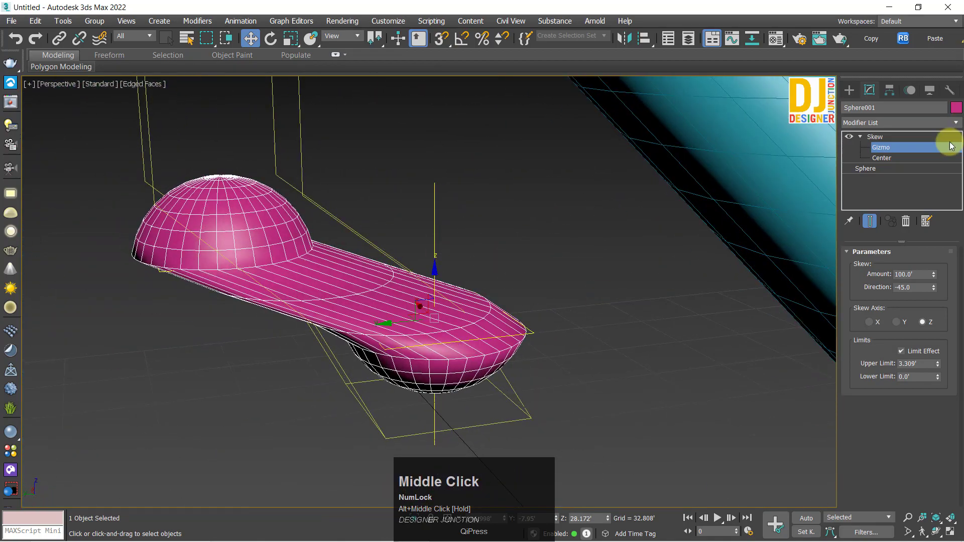
left_click(866, 137)
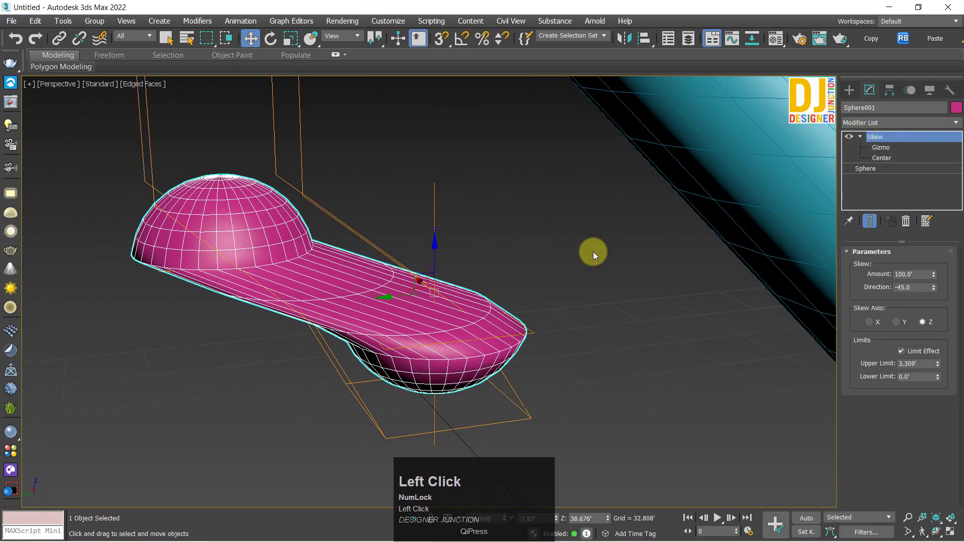
middle_click_drag(593, 252, 455, 281, "alt")
Step: Add a TurboSmooth modifier above Skew on the sphere and deselect it
left_click(400, 310)
left_click(869, 120)
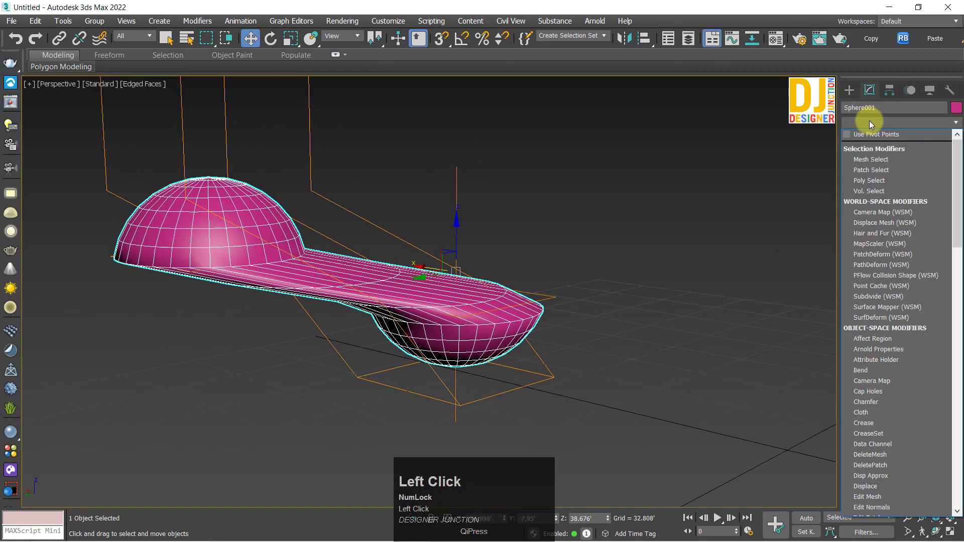
key("t")
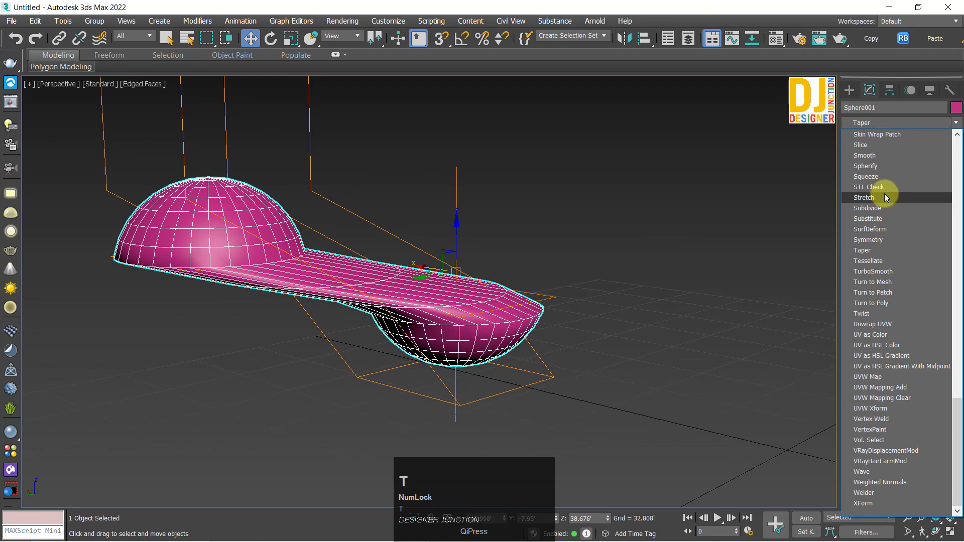
key("t")
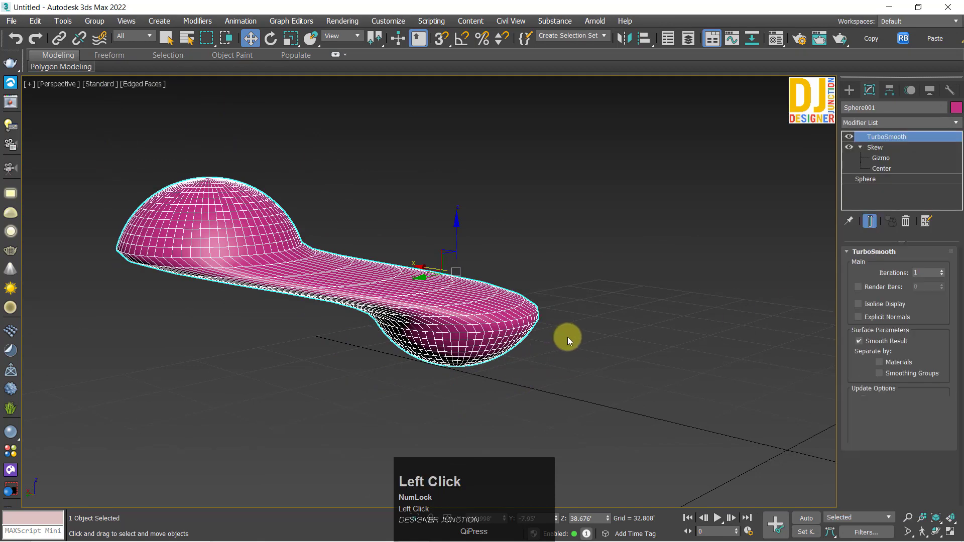
left_click(607, 387)
middle_click_drag(606, 387, 522, 358, "alt")
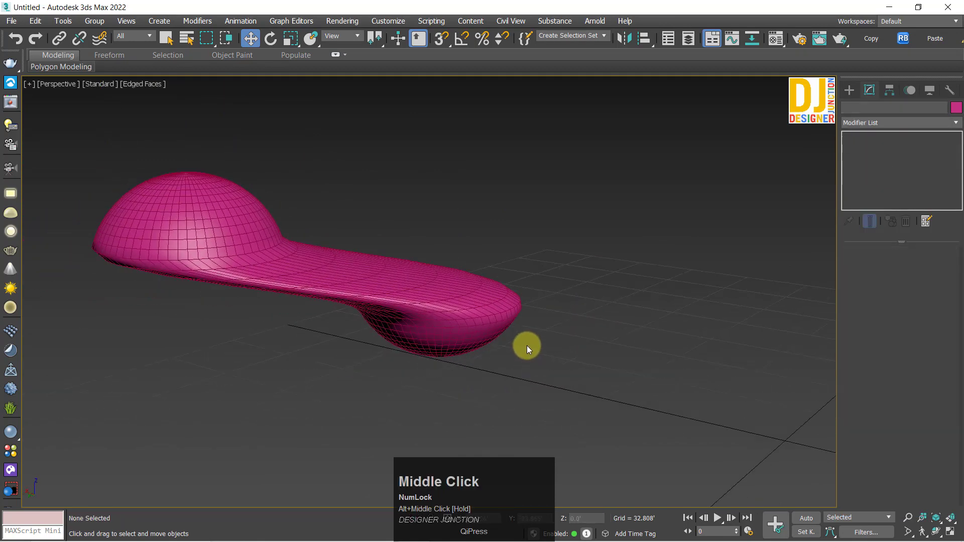
Step: Turn off the Edged Faces display and view the smoothed sphere and skewed cylinder together
key("F5")
key("F4")
mouse_move(449, 293)
middle_mouse_down("alt")
mouse_move(390, 336)
mouse_move(454, 303)
middle_mouse_up("alt")
scroll(363, 304, "down", 3)
left_click(363, 303)
key("z")
middle_click_drag(370, 323, 395, 353, "alt")
scroll(389, 316, "down", 5)
middle_click_drag(491, 291, 306, 299, "alt")
left_click(456, 295)
scroll(401, 318, "up", 3)
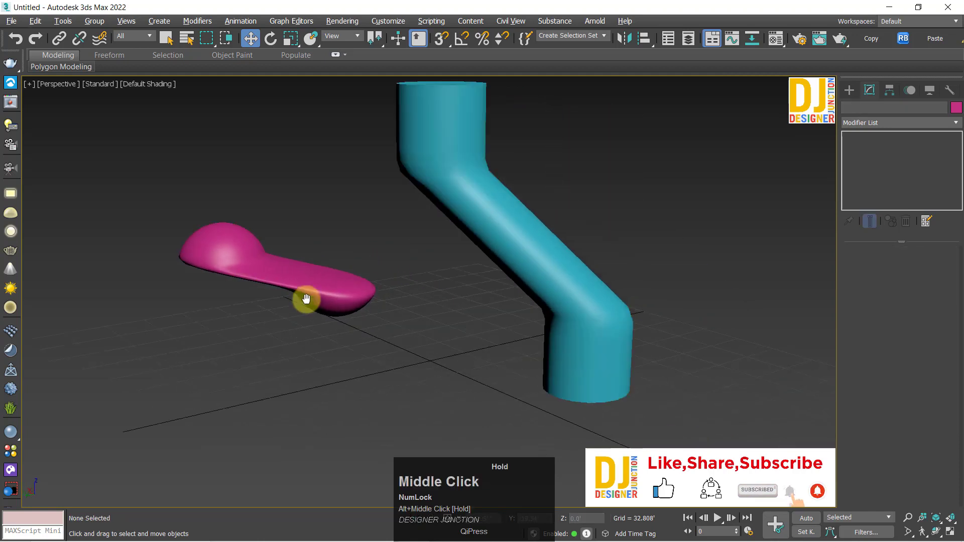
scroll(306, 299, "down", 5)
Step: Create a tall box about 97.682' long and 134.721' wide beside the sphere and cylinder
left_click(849, 90)
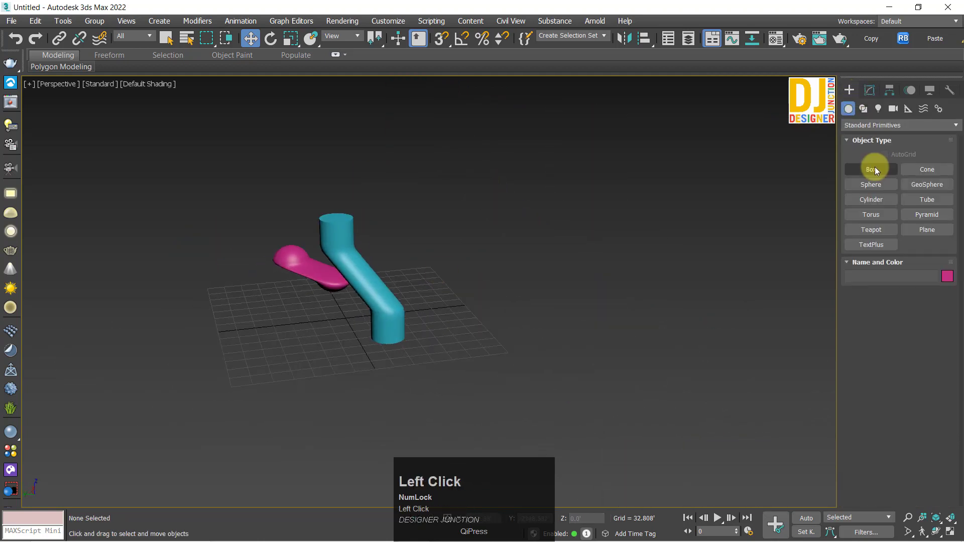
left_click_drag(231, 329, 299, 351)
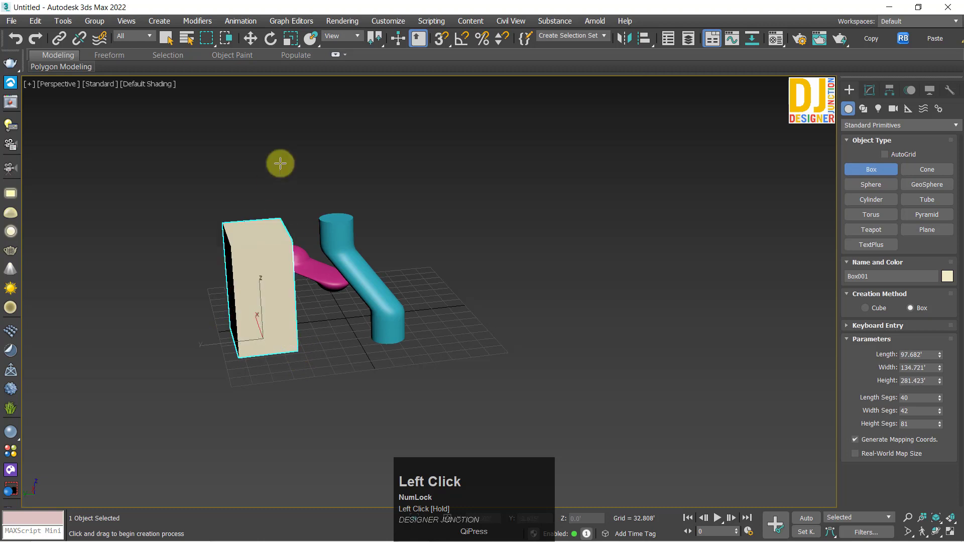
left_click(291, 139)
right_click(602, 159)
Step: Copy the Skew modifier from the cylinder onto the tall box
left_click(360, 274)
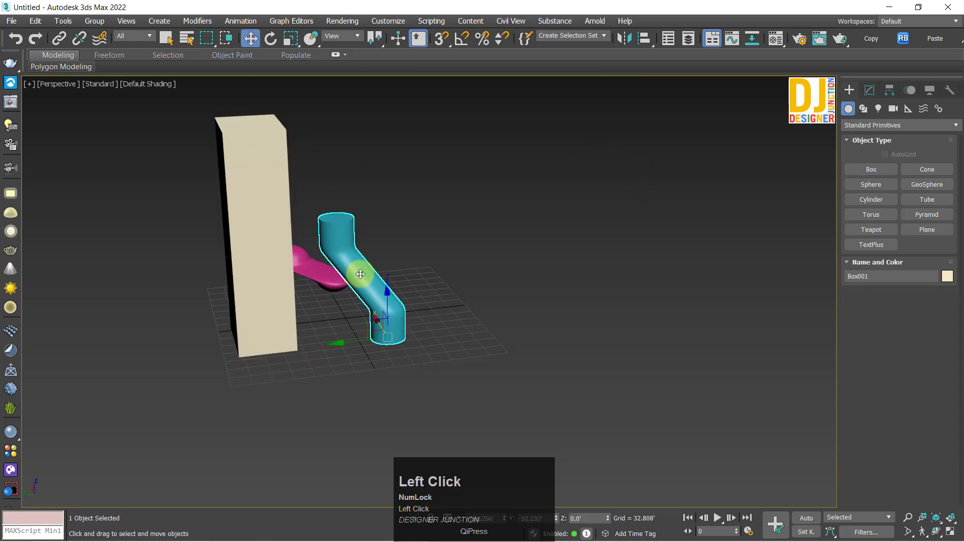
left_click(870, 90)
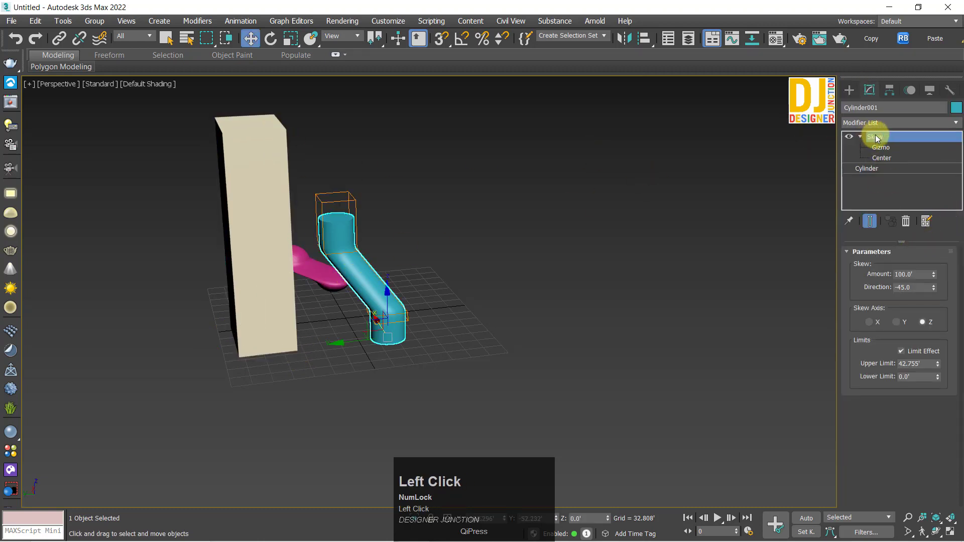
left_click(275, 251)
middle_click_drag(226, 260, 270, 277, "alt")
left_click(888, 137)
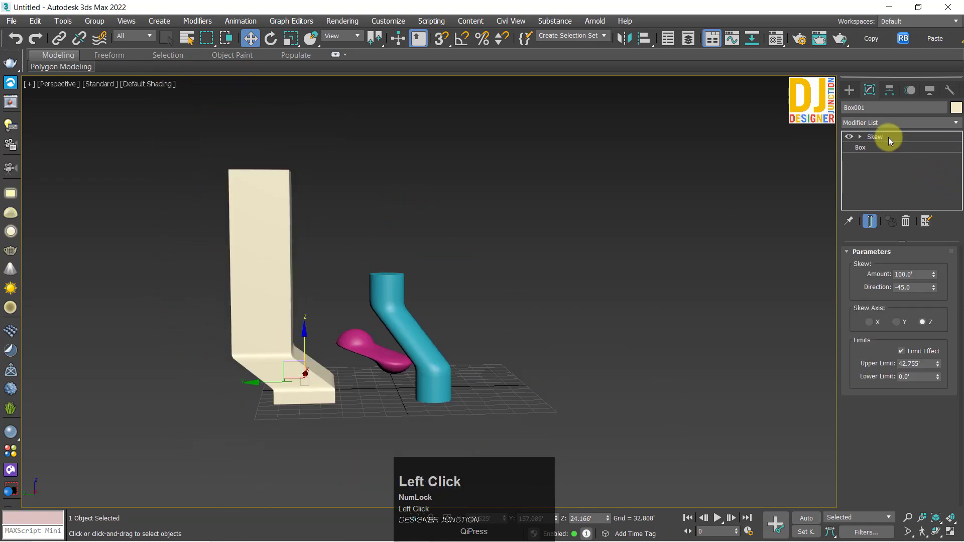
Step: Raise the box's Skew upper limit to about 208.215' and move the box down to about Z -10.261'
left_click_drag(938, 364, 958, 346)
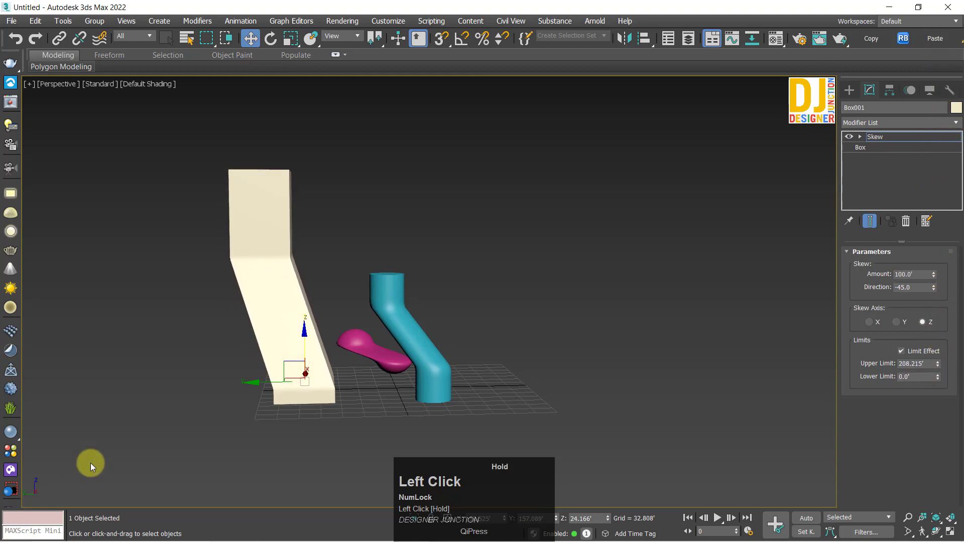
left_click(877, 139)
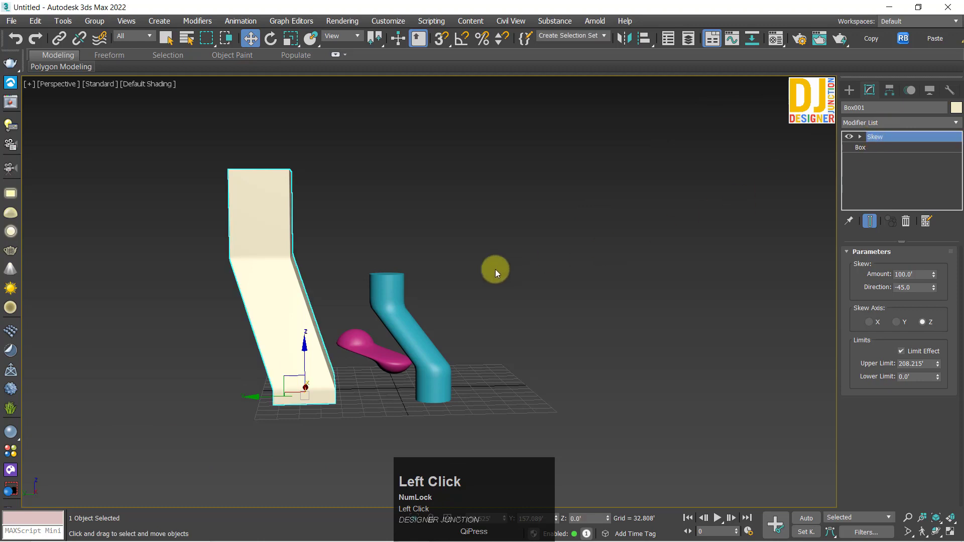
left_click_drag(308, 363, 423, 277)
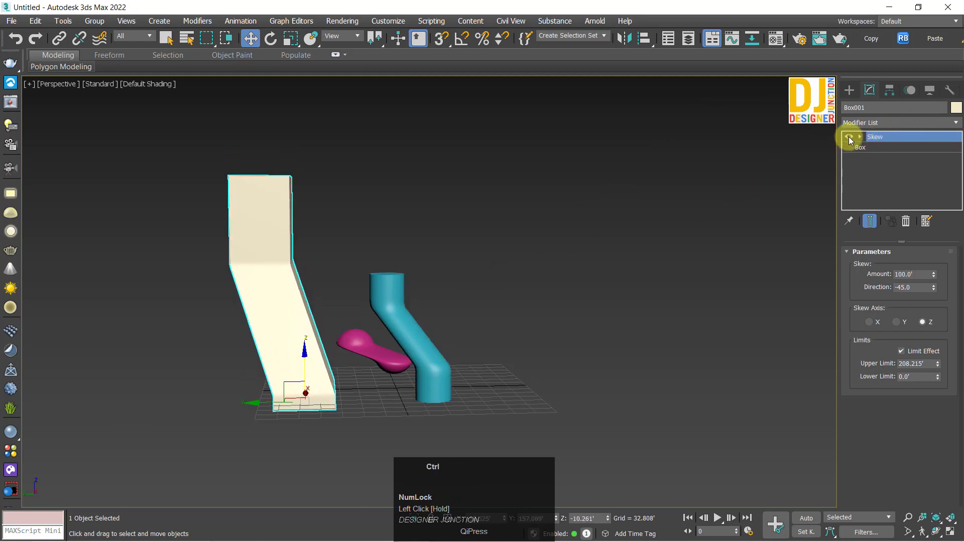
Step: Undo the box's last move and raise its Skew gizmo to about Z 81.804'
key("ctrl+z")
left_click(882, 149)
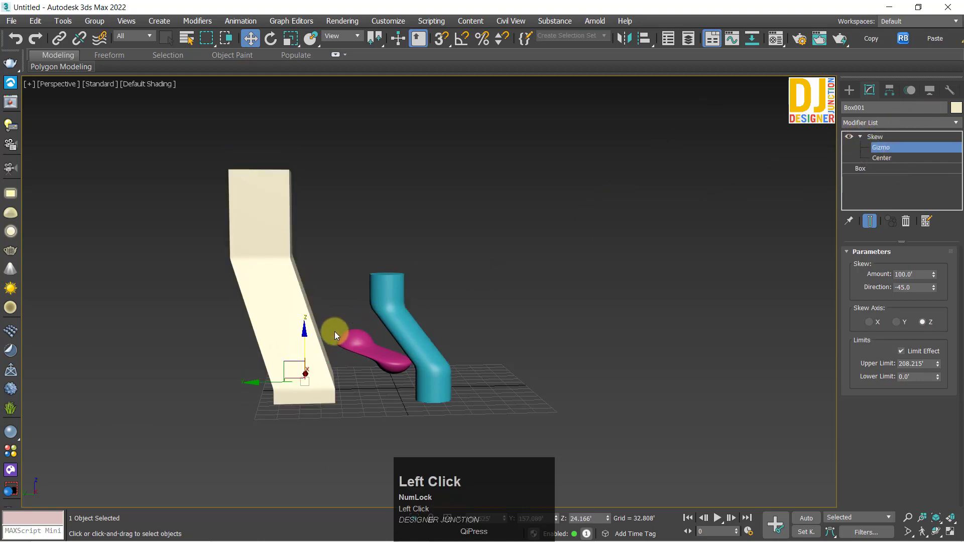
left_click_drag(305, 333, 307, 298)
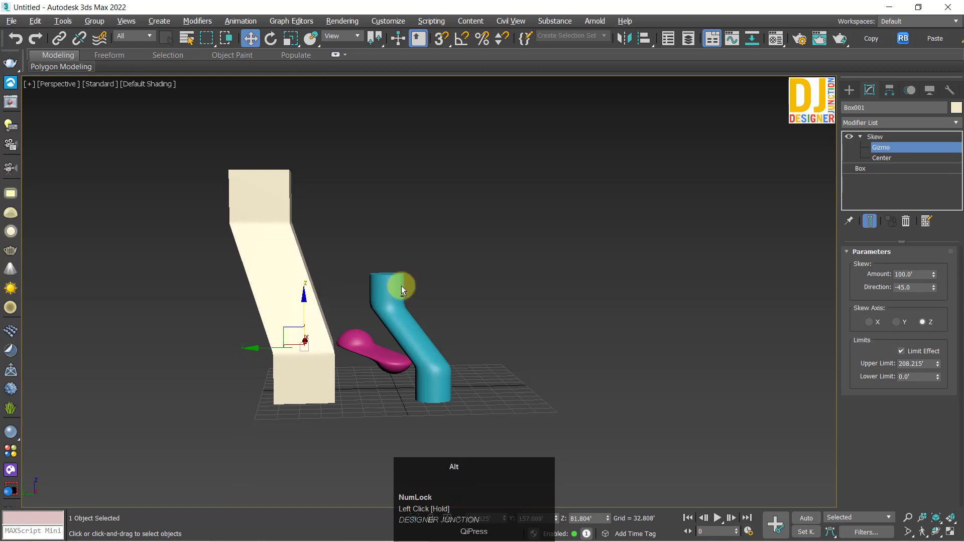
middle_click_drag(402, 285, 188, 191, "alt")
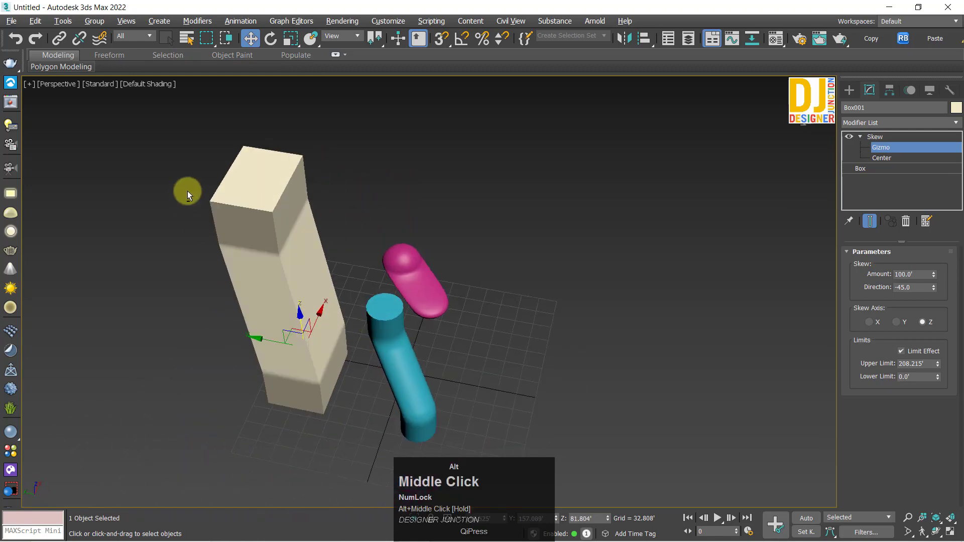
Step: Try resetting the box's Skew direction to 0 and undo the change
key("alt+w")
key("alt+w")
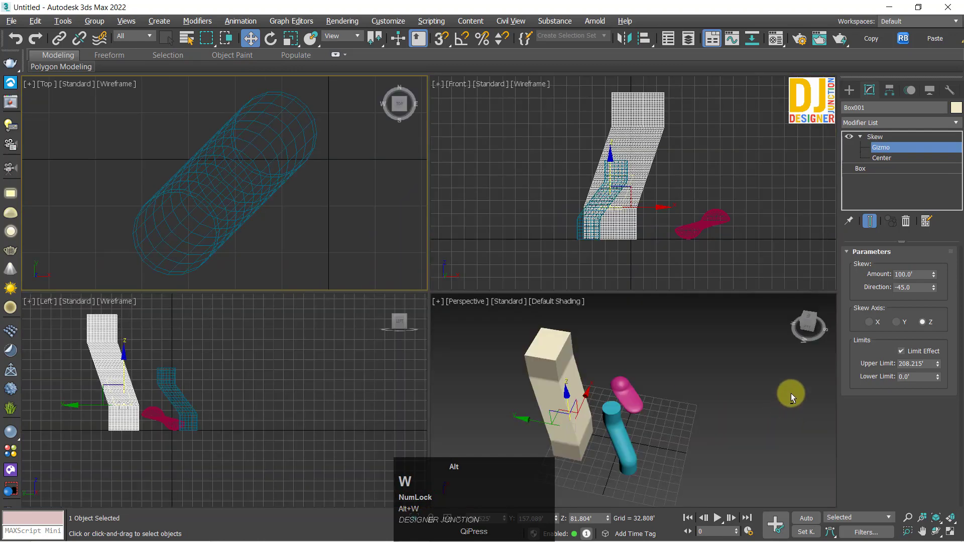
right_click(934, 289)
Step: Examine the skewed box framed in the Top view and from another angle in the Perspective view
key("alt+w")
middle_click_drag(685, 397, 547, 347, "alt")
key("ctrl+z")
middle_click_drag(366, 327, 281, 309, "alt")
key("alt+w")
middle_click(346, 251)
key("alt+w")
key("z")
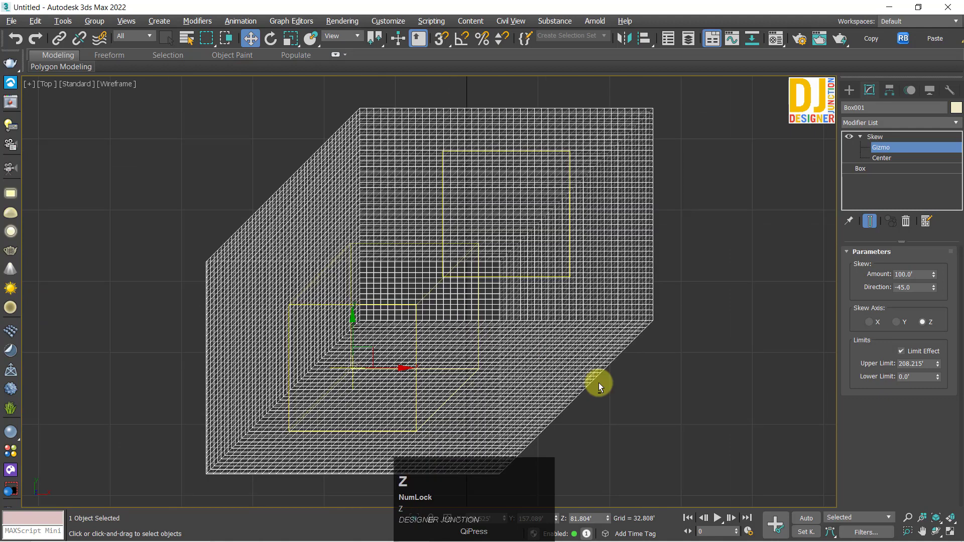
key("alt+w")
middle_click(588, 376)
key("alt+w")
middle_click_drag(574, 371, 829, 321, "alt")
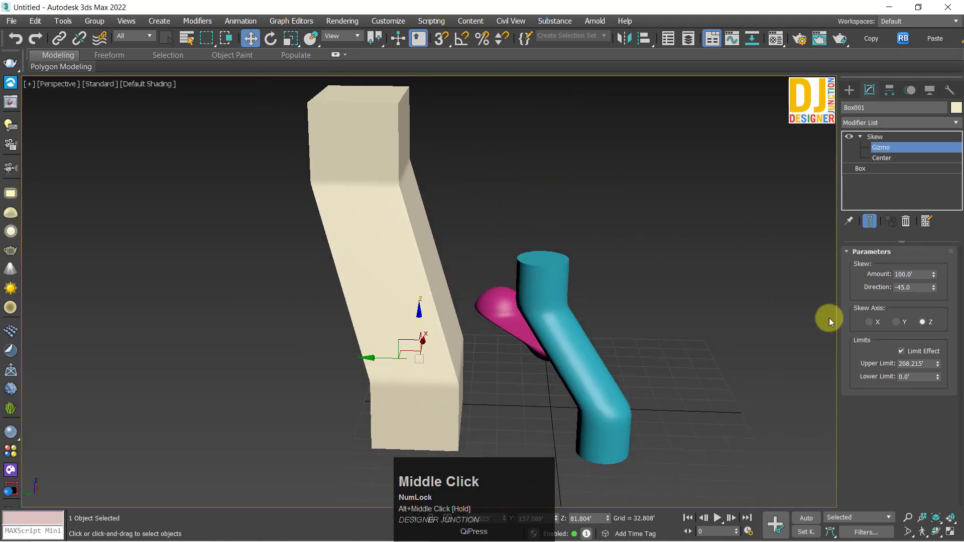
Step: Try resetting the box's Skew upper limit to 0 and undo the change
right_click(938, 363)
middle_click_drag(577, 317, 959, 414, "alt")
key("ctrl+z")
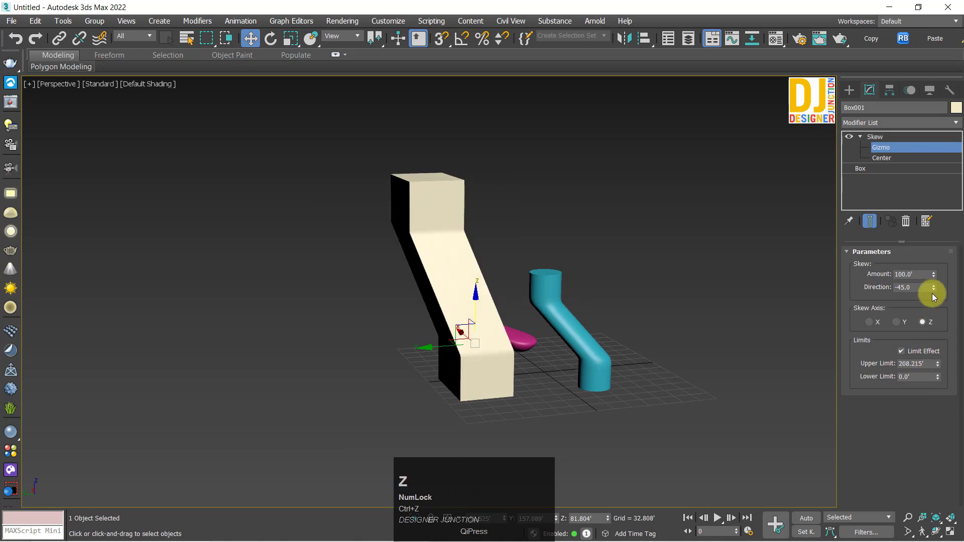
Step: Set the box's Skew direction to 0 and its upper limit to about 81.204', and leave gizmo editing
right_click(934, 288)
middle_click_drag(563, 309, 962, 284, "alt")
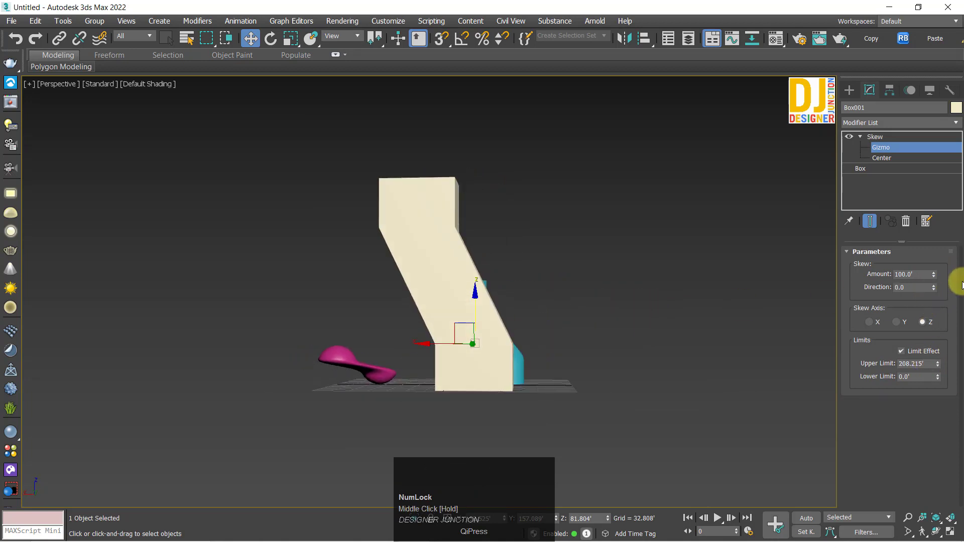
mouse_move(940, 366)
left_mouse_down()
mouse_move(934, 316)
mouse_move(934, 402)
mouse_move(938, 377)
left_mouse_up()
middle_click_drag(703, 354, 914, 197, "alt")
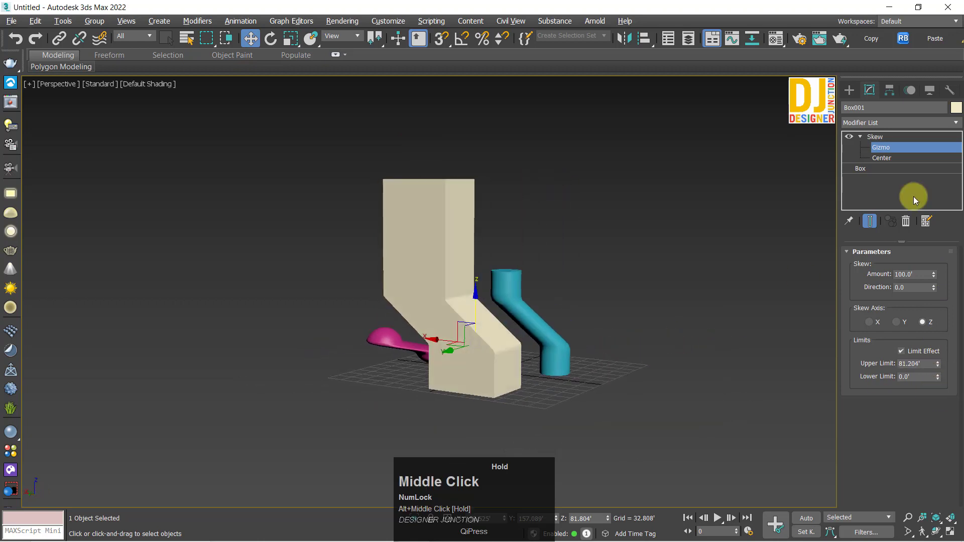
left_click(875, 137)
Step: Examine the box's shortened skewed section from several sides
middle_click_drag(517, 377, 400, 396, "alt")
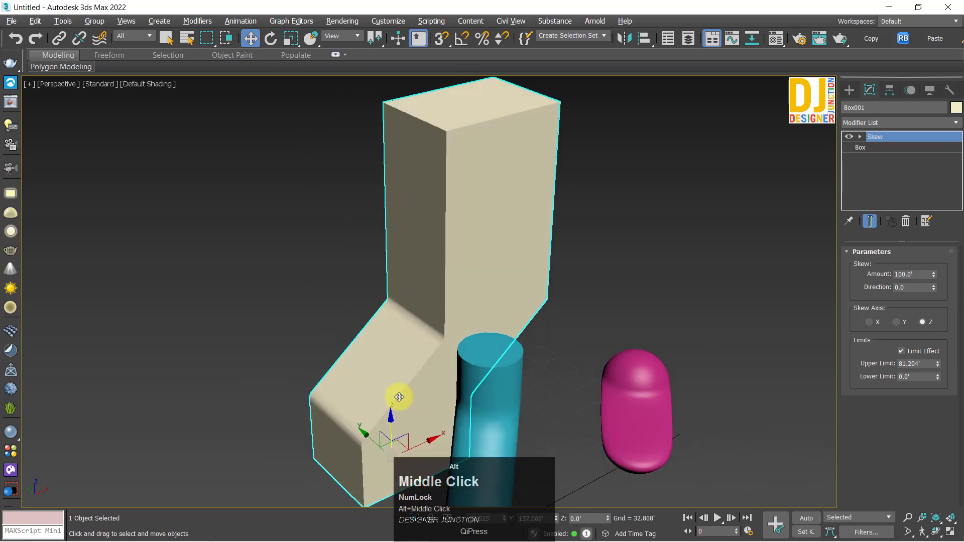
scroll(378, 358, "down", 2)
middle_click_drag(379, 357, 454, 346, "alt")
key("z")
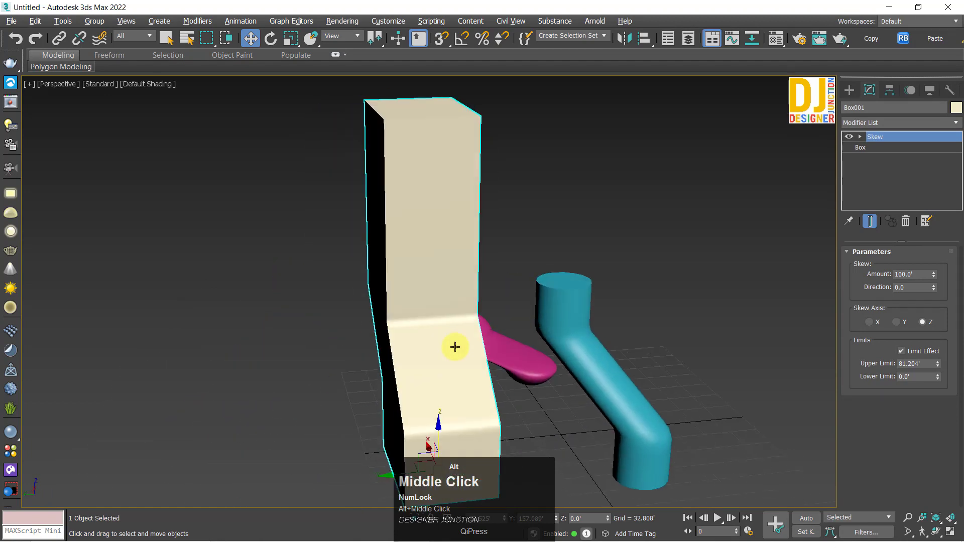
key("z")
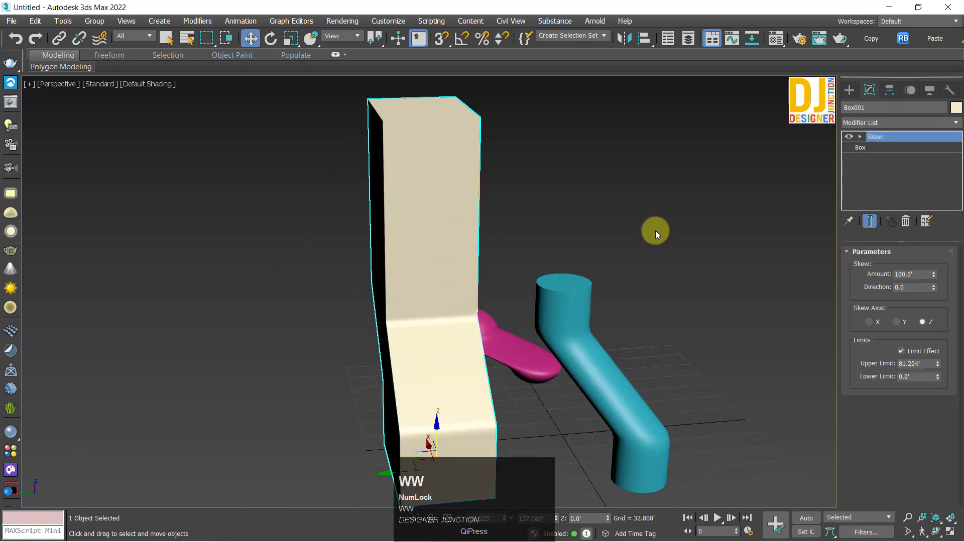
key("z")
middle_click_drag(430, 366, 625, 295, "alt")
scroll(430, 338, "down", 3)
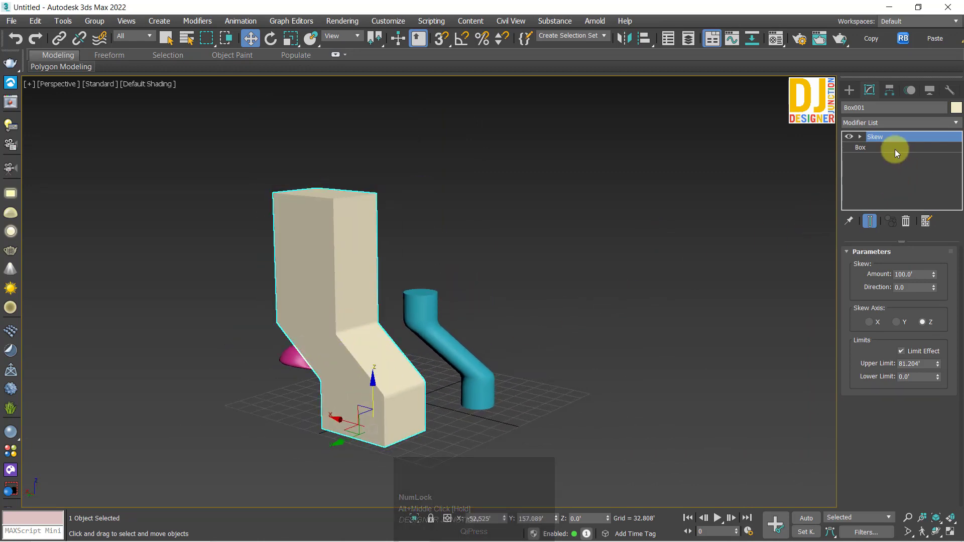
Step: Frame the skewed box, cylinder and sphere together and examine them as a group, leaving nothing selected
left_click(475, 334)
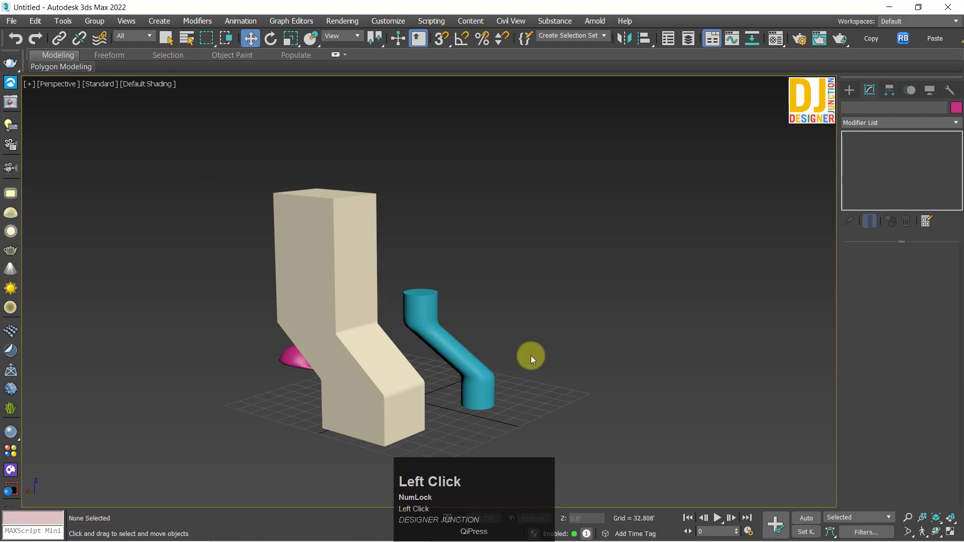
key("ctrl+a")
key("z")
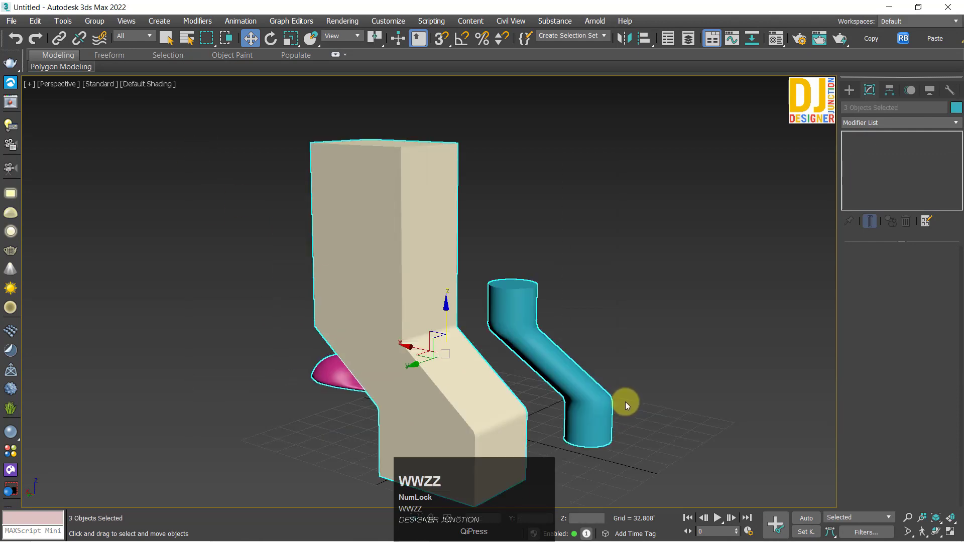
middle_click_drag(566, 398, 437, 368)
left_click(319, 243)
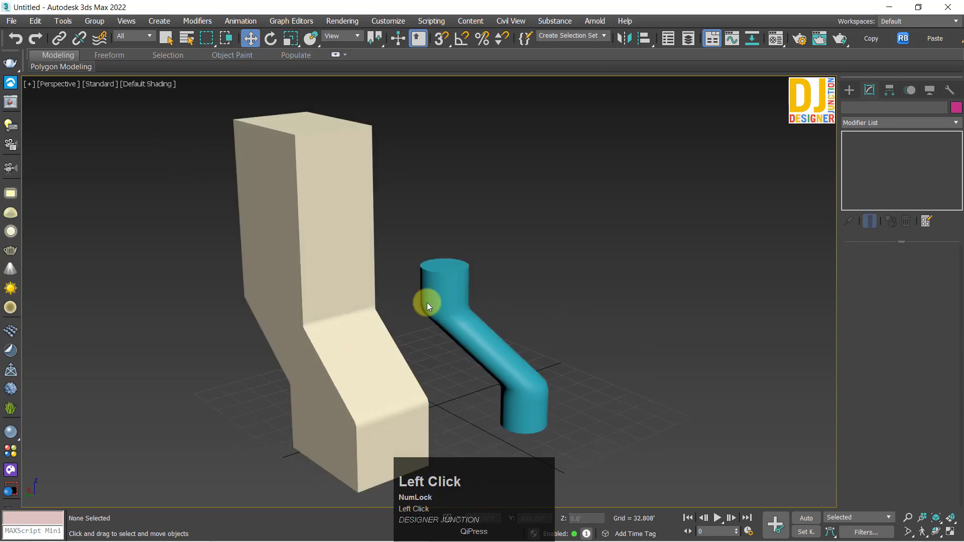
scroll(427, 302, "down", 5)
left_click(691, 517)
key("w")
key("w")
key("w")
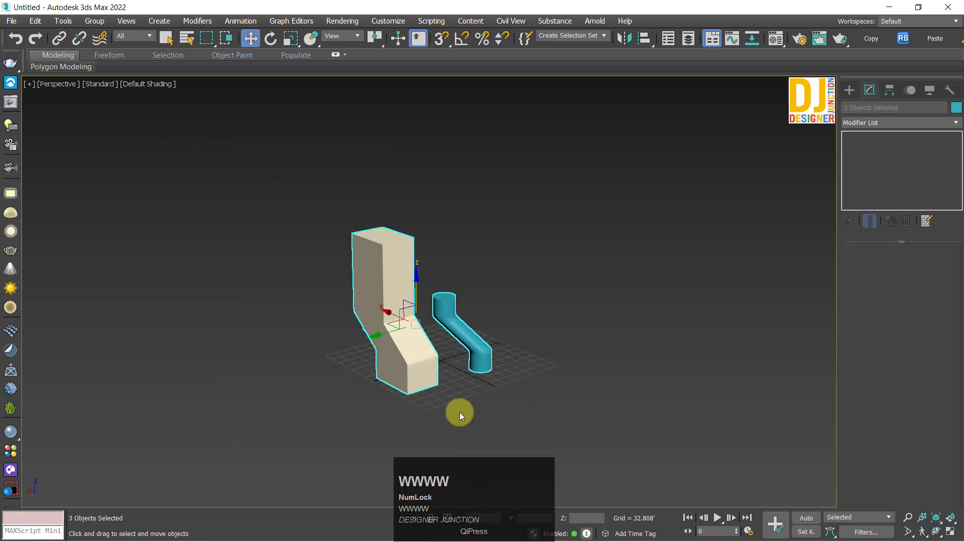
key("z")
scroll(424, 338, "down", 3)
middle_click_drag(423, 338, 254, 276)
left_click(209, 245)
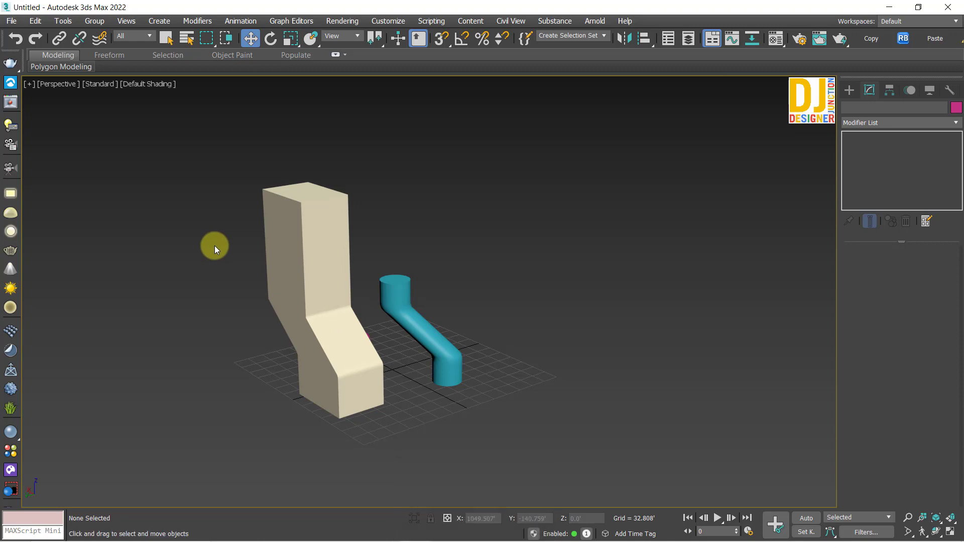
left_click(194, 153)
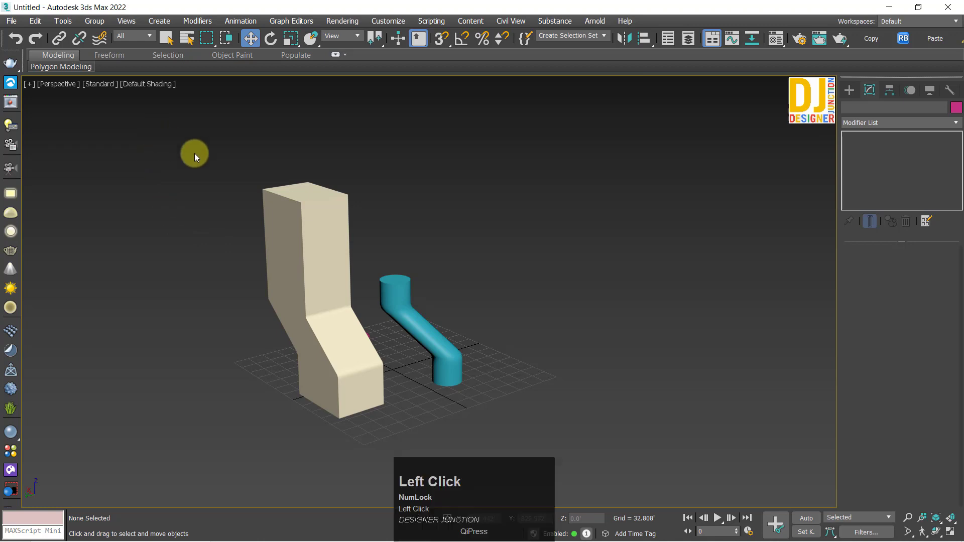
left_click_drag(595, 451, 595, 450)
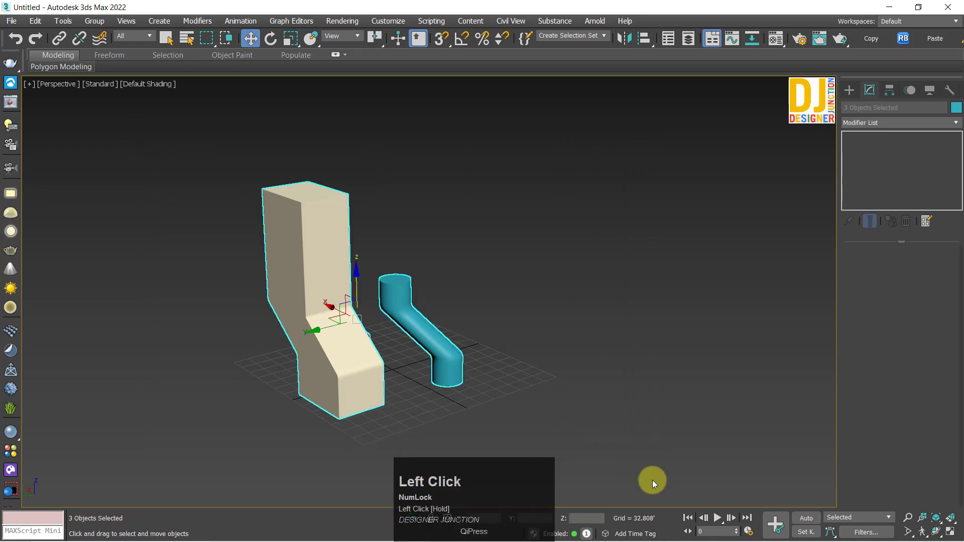
key("z")
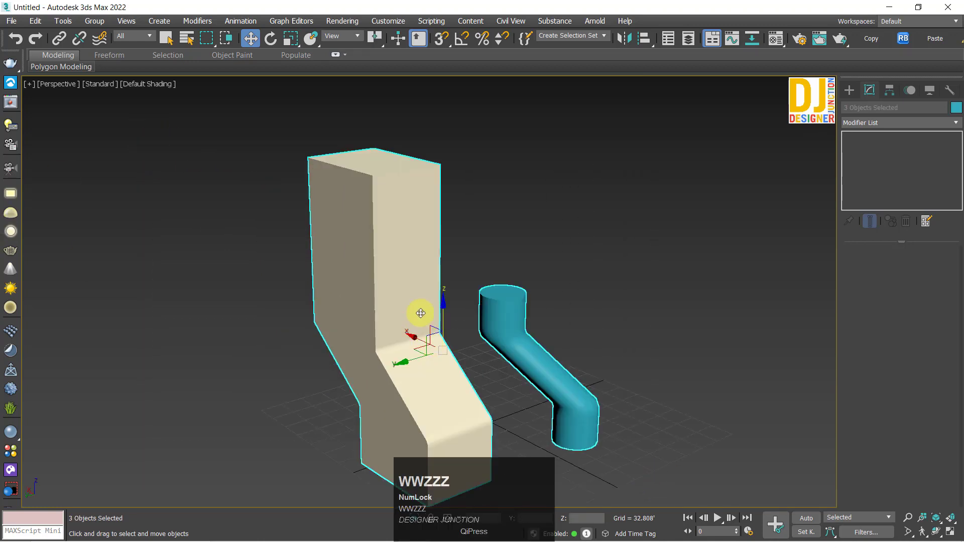
middle_click_drag(421, 313, 346, 279, "alt")
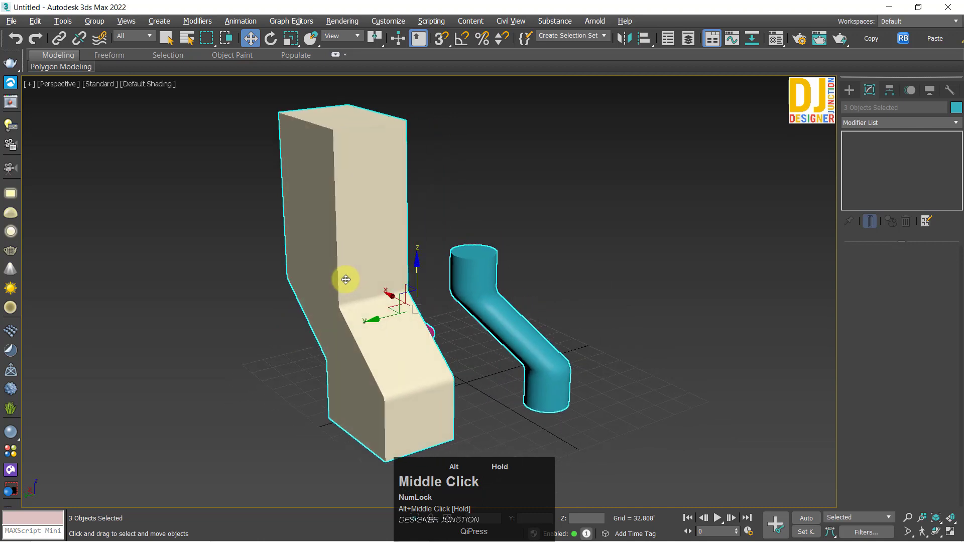
left_click(224, 169)
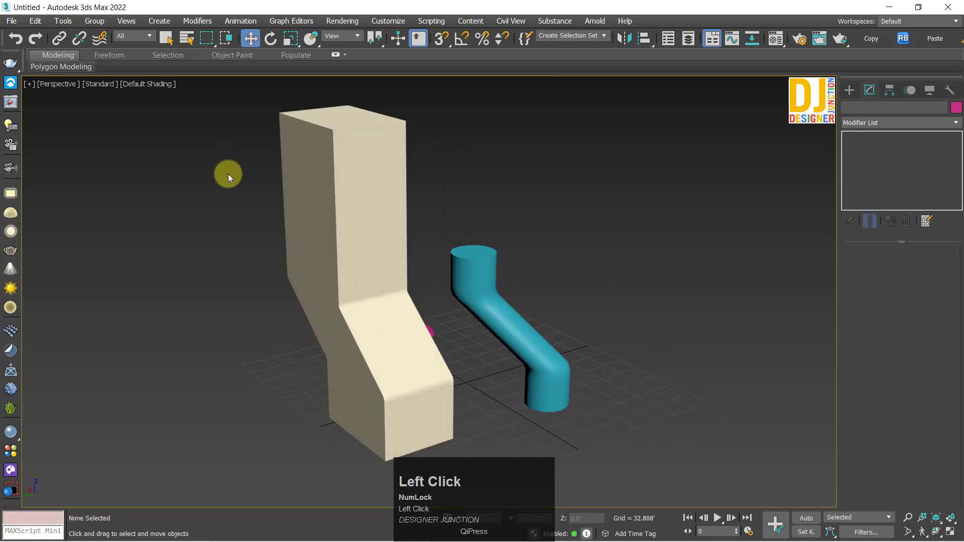